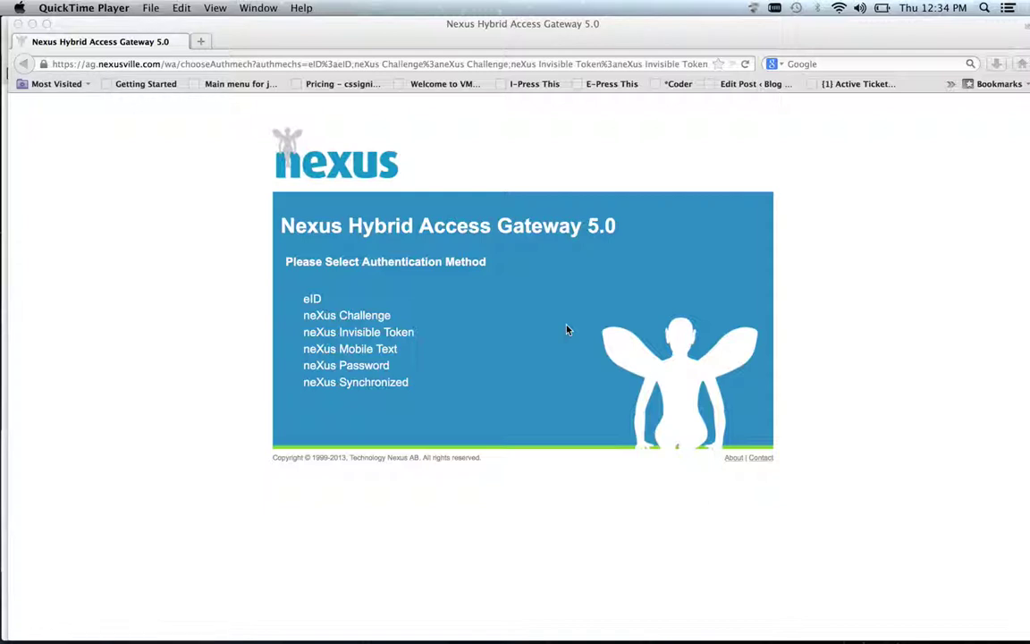
Sign in to the gateway with neXus Invisible Token, entering the test user's name and password
{"action": "left_click", "coordinate": [414, 293]}
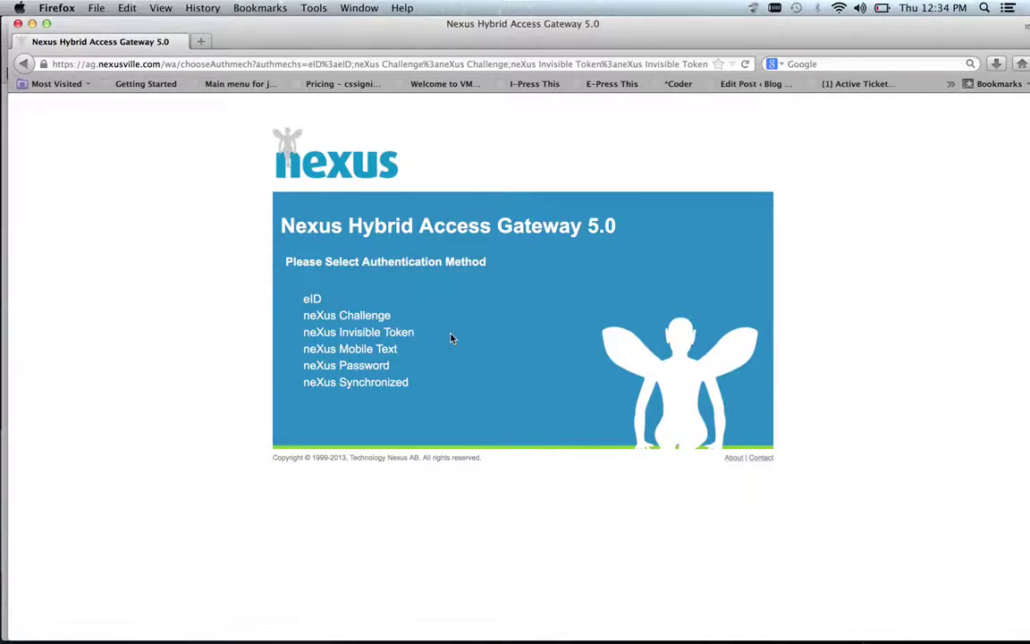
{"action": "left_click", "coordinate": [402, 336]}
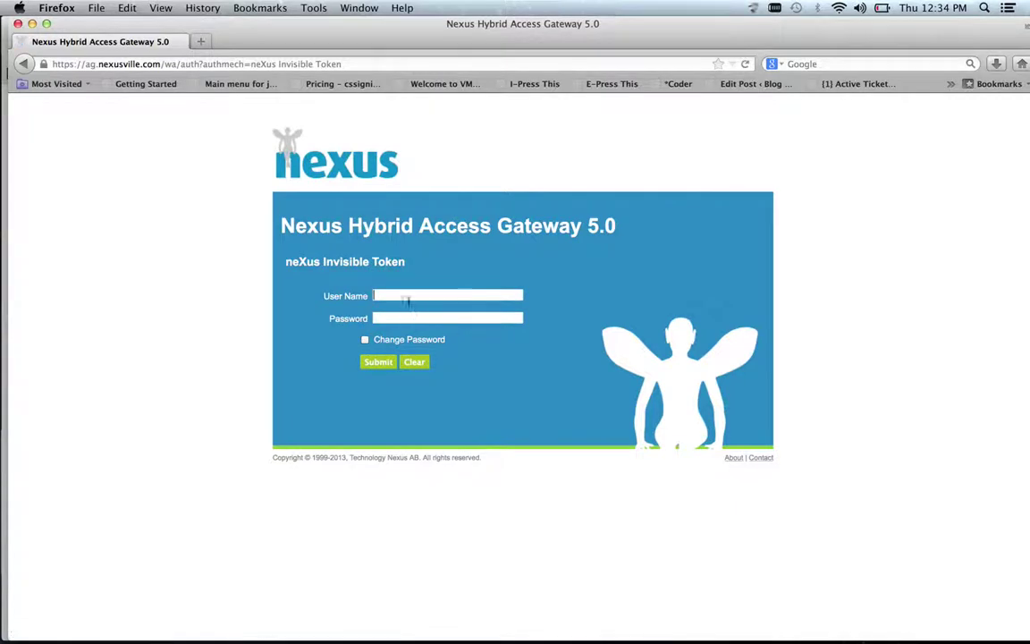
{"action": "type", "text": "erikw"}
{"action": "key", "text": "Tab"}
{"action": "type", "text": "••••••••••••••"}
{"action": "key", "text": "Return"}
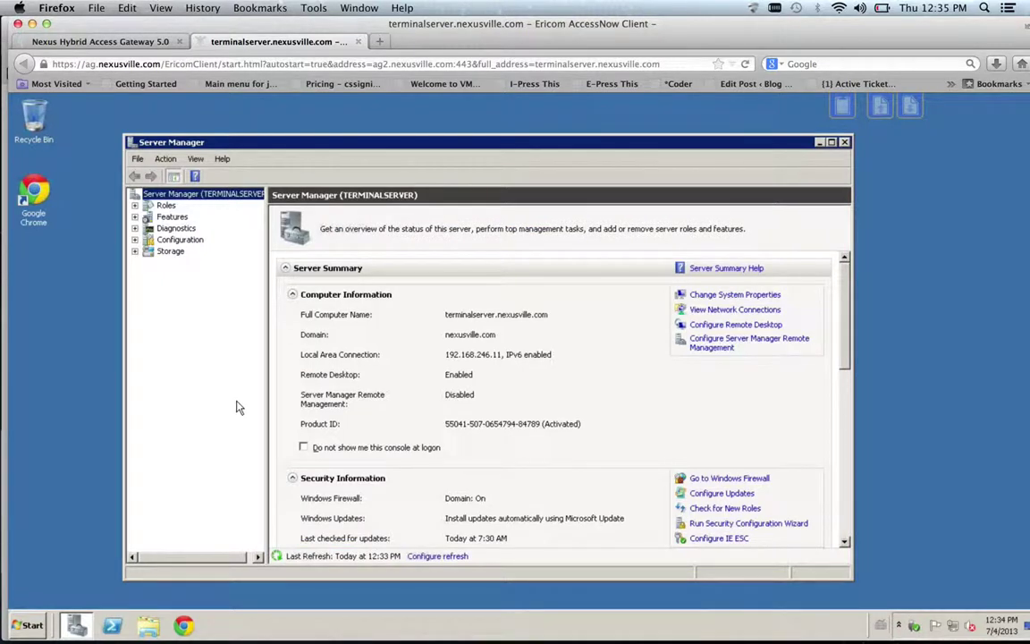
Close the terminal server session tab to bring up the leave-page prompt
{"action": "left_click", "coordinate": [358, 42]}
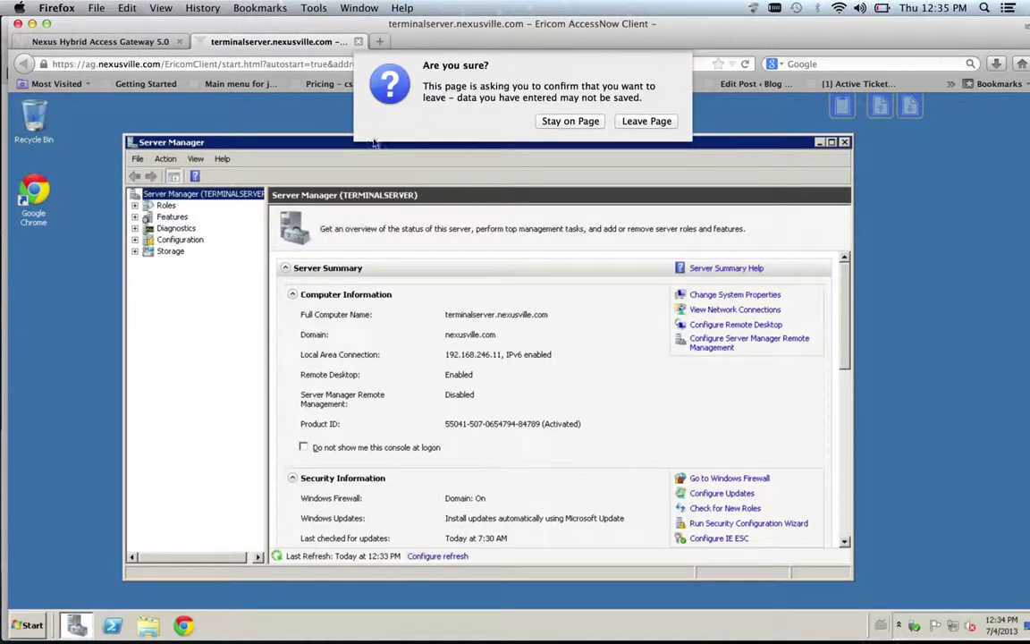
Confirm leaving the terminal server session page
{"action": "left_click", "coordinate": [649, 97]}
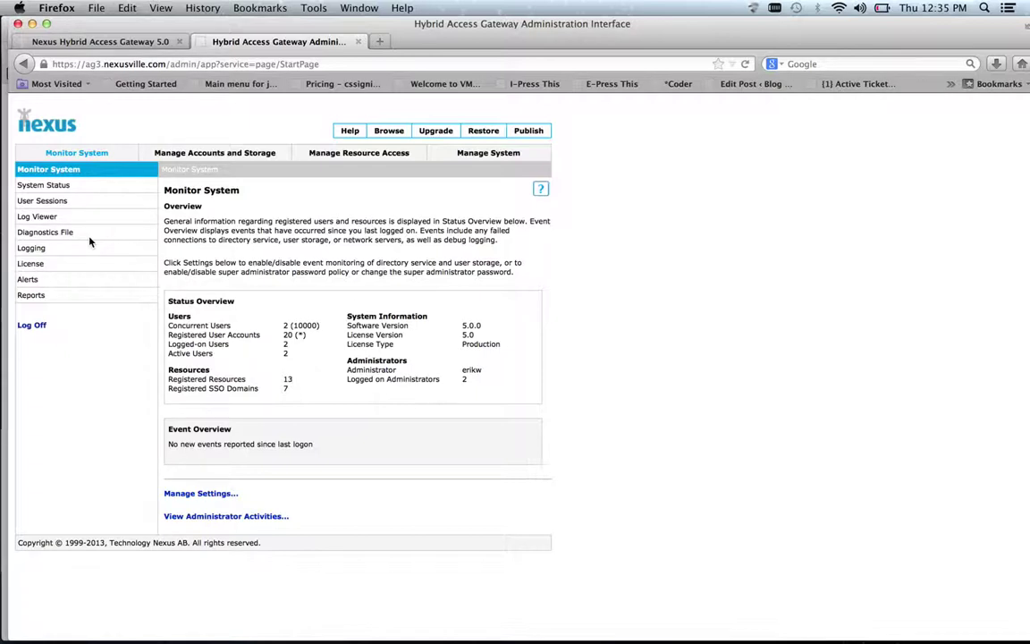
Review the SCIM IdO OAuth 2.0 plug-in under Identity Orchestration, then return to the Channels list
{"action": "left_click", "coordinate": [503, 158]}
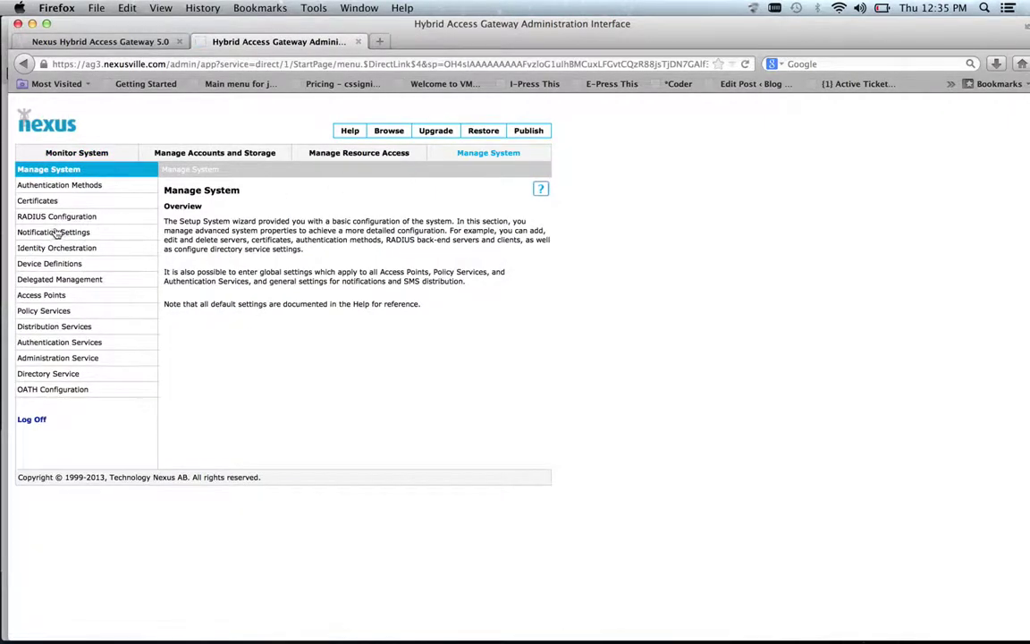
{"action": "left_click", "coordinate": [74, 249]}
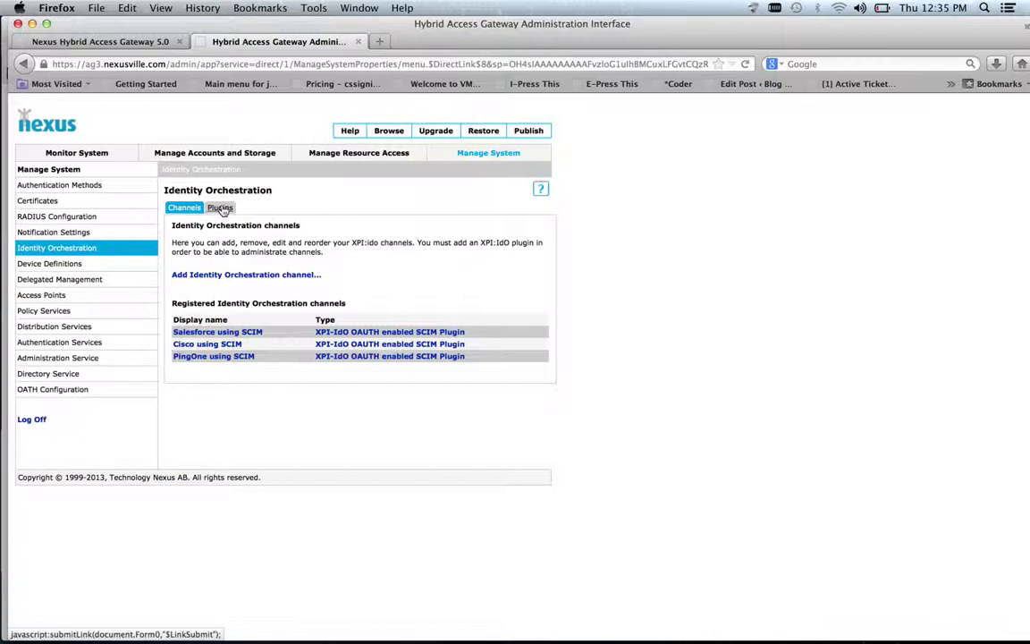
{"action": "left_click", "coordinate": [221, 208]}
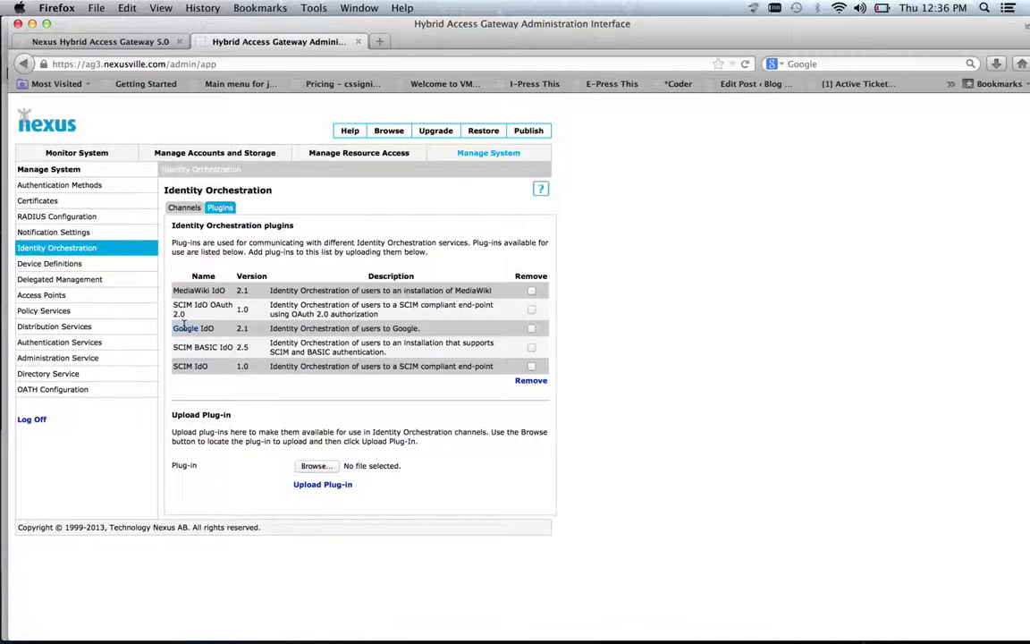
{"action": "triple_click", "coordinate": [183, 307]}
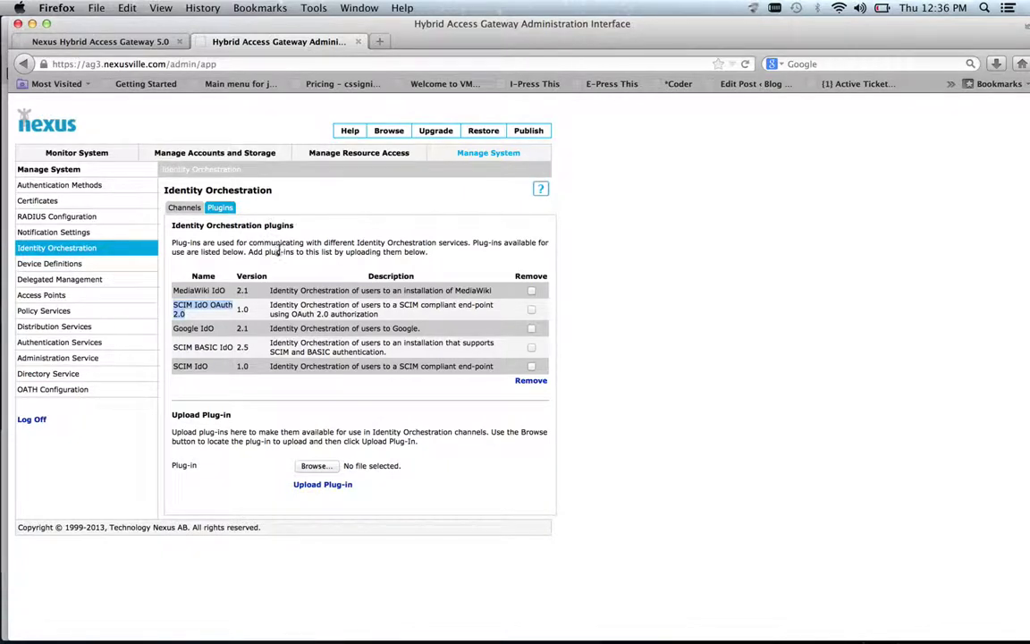
{"action": "left_click", "coordinate": [277, 255]}
{"action": "left_click", "coordinate": [185, 209]}
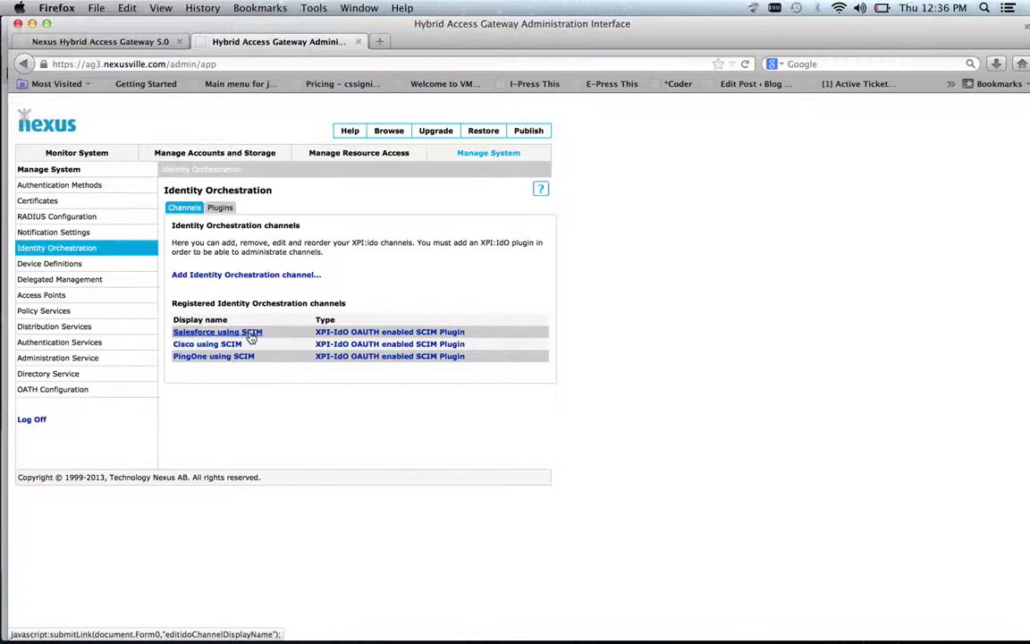
Inspect the Salesforce using SCIM channel's endpoint URL and its OAuth authorization settings
{"action": "left_click", "coordinate": [253, 336]}
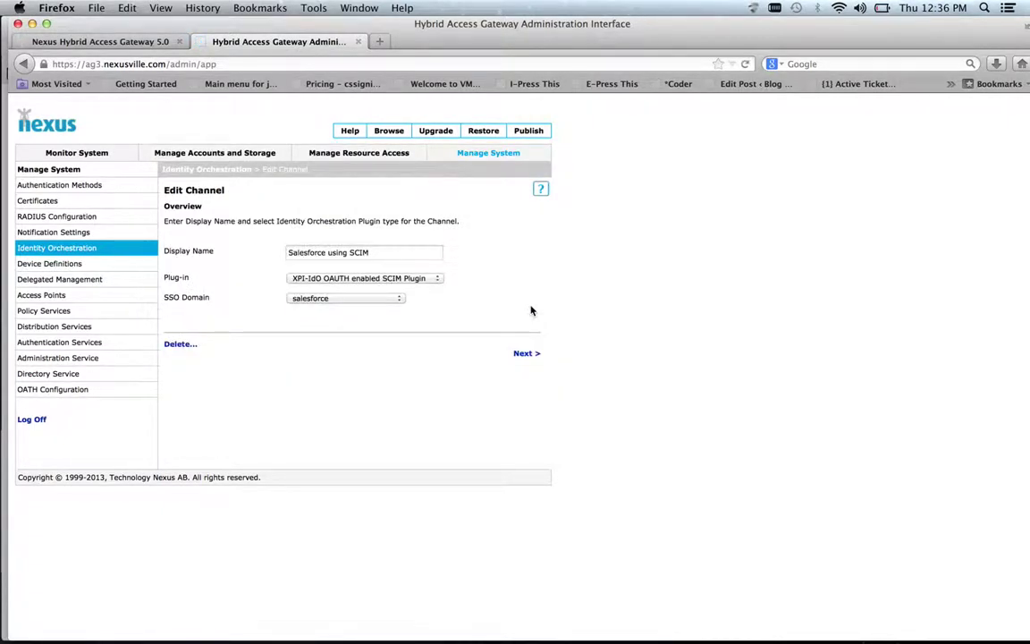
{"action": "left_click", "coordinate": [526, 356]}
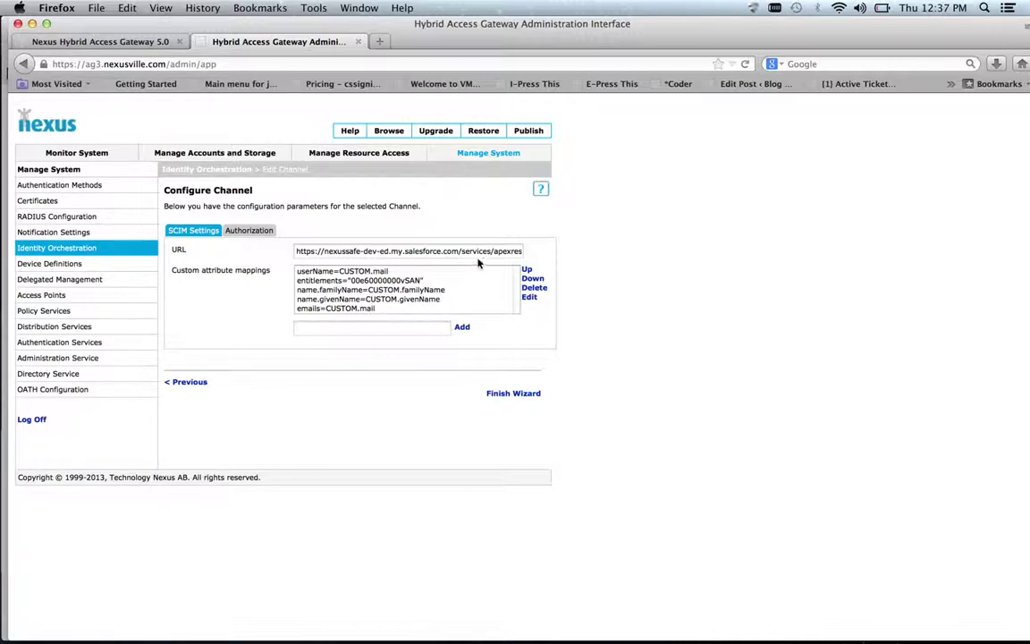
{"action": "mouse_move", "coordinate": [492, 252]}
{"action": "left_mouse_down"}
{"action": "mouse_move", "coordinate": [523, 252]}
{"action": "mouse_move", "coordinate": [502, 254]}
{"action": "left_mouse_up"}
{"action": "left_click", "coordinate": [503, 252]}
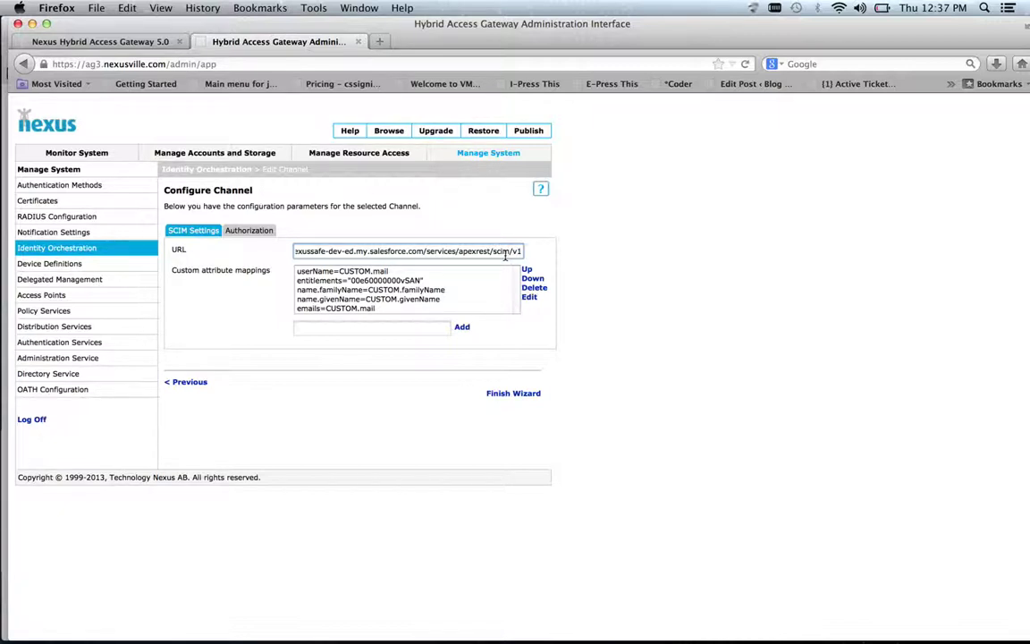
{"action": "left_click", "coordinate": [249, 231]}
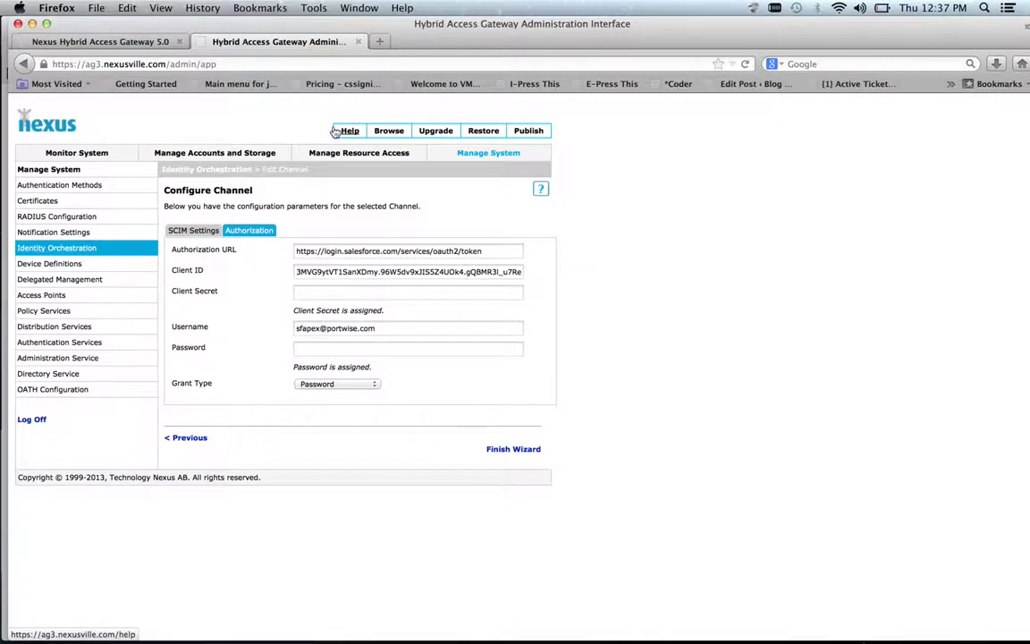
{"action": "left_click", "coordinate": [383, 156]}
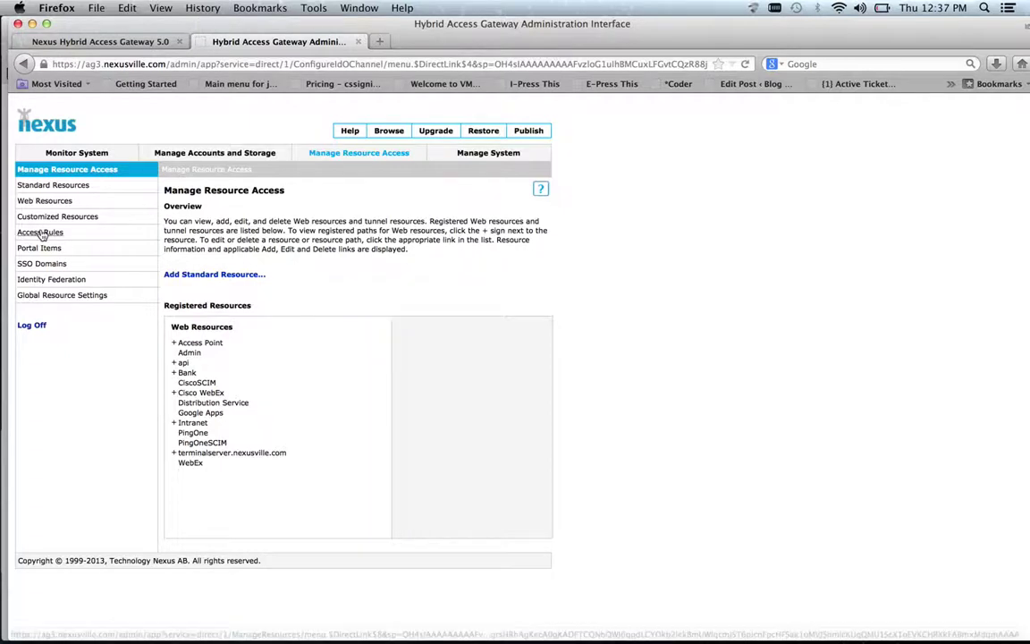
Open the 'Provisioned to Salesforce using SCIM' rule from the Access Rules list
{"action": "left_click", "coordinate": [41, 231]}
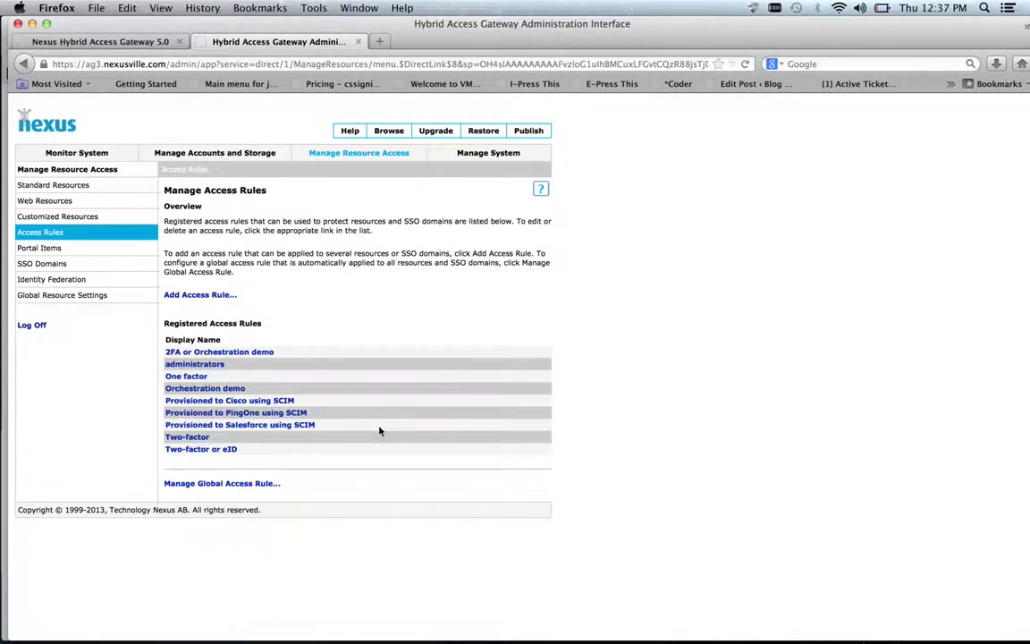
{"action": "left_click", "coordinate": [299, 427]}
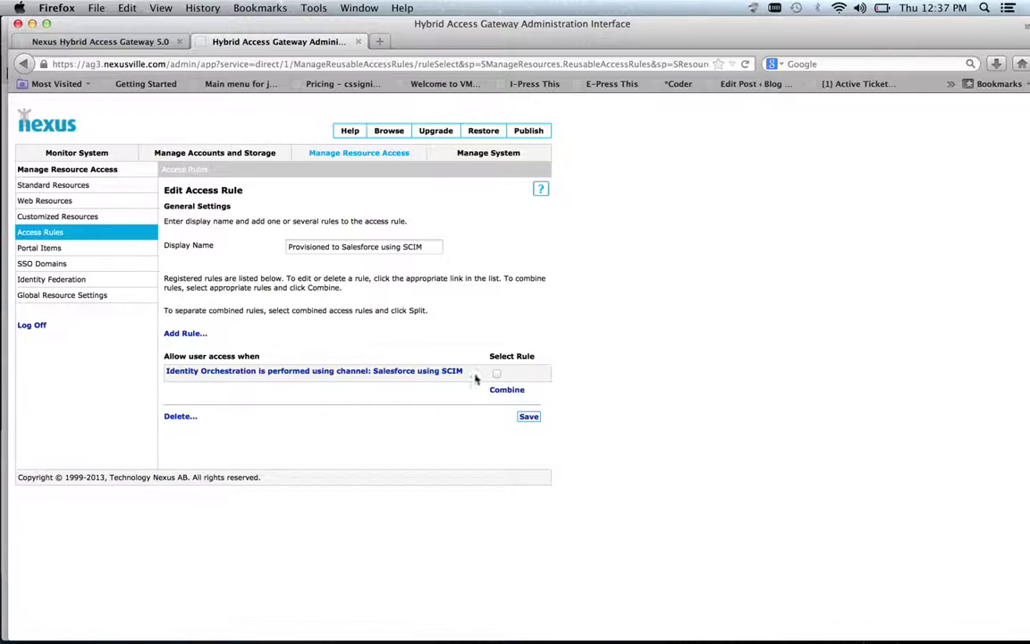
{"action": "left_click", "coordinate": [63, 281]}
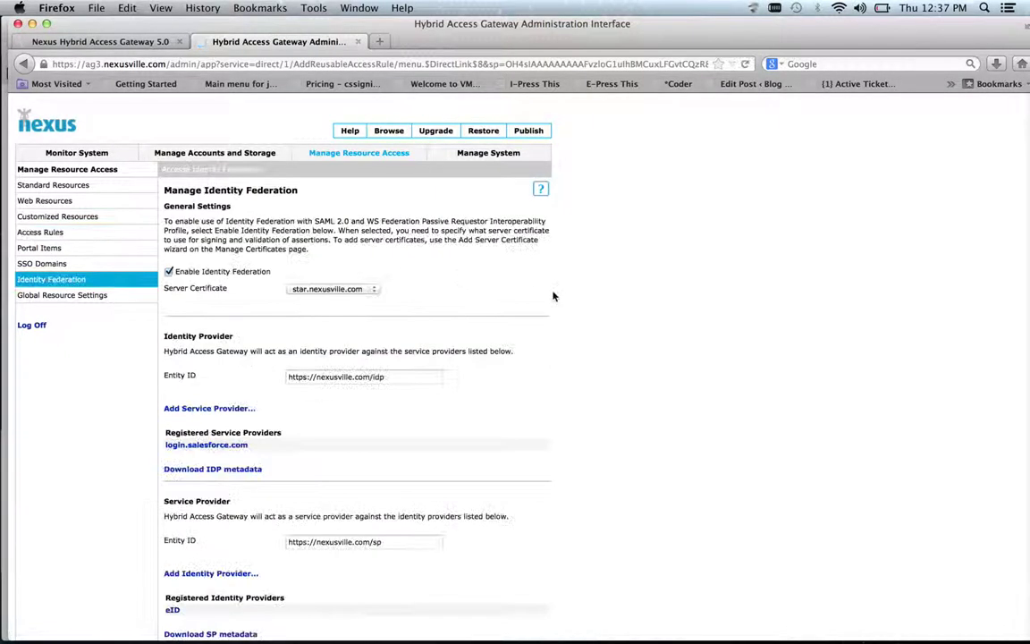
Select login.salesforce.com from the Registered Service Providers list
{"action": "scroll", "coordinate": [626, 367], "scroll_direction": "down", "scroll_amount": 3}
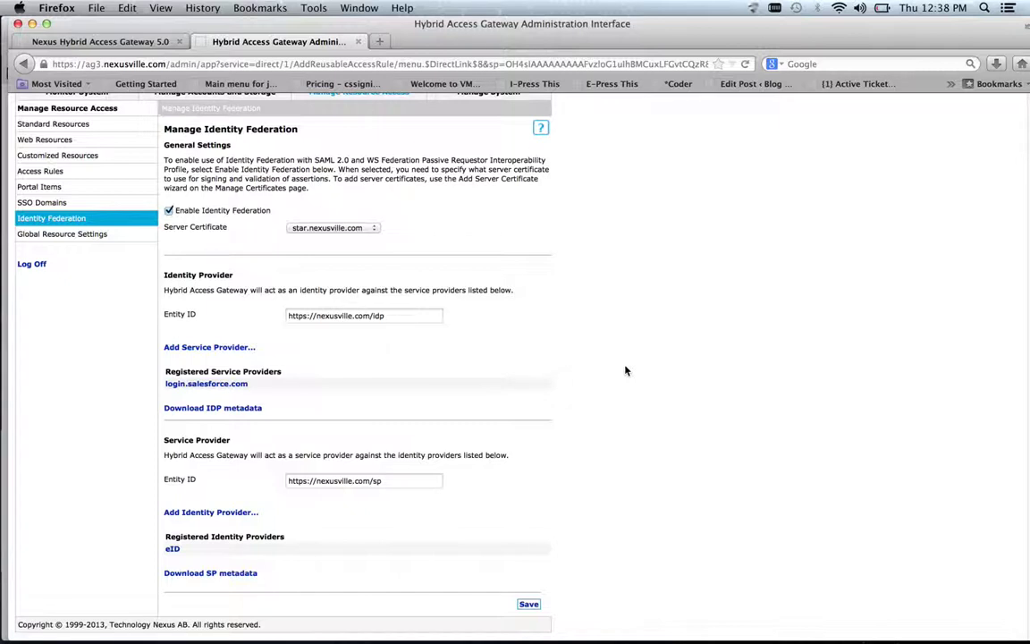
{"action": "left_click", "coordinate": [232, 386]}
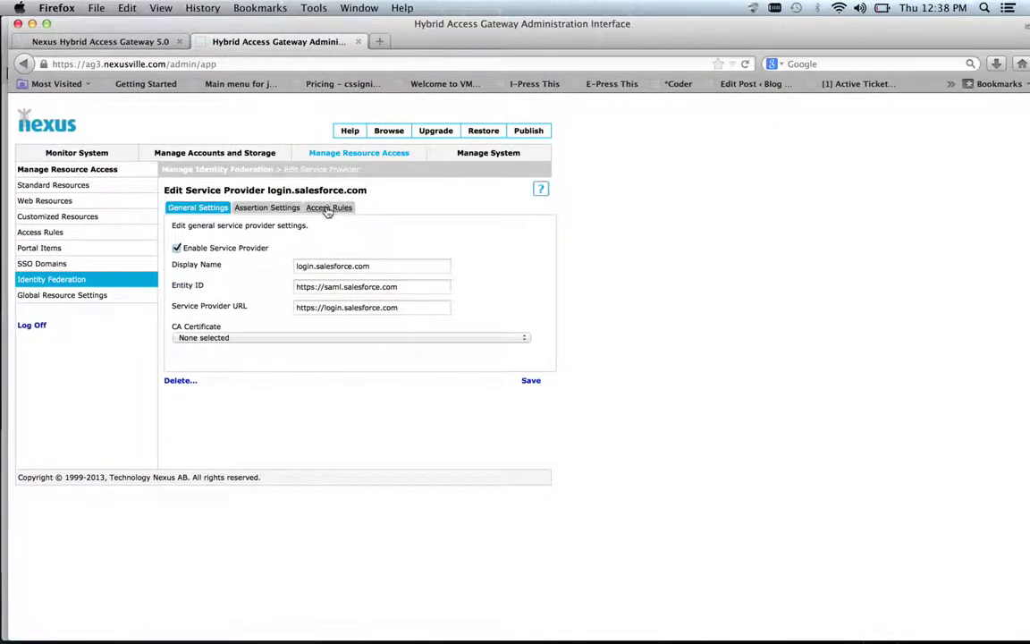
Point out login.salesforce.com's rules: Any Authentication, Orchestration demo, Provisioned to Salesforce using SCIM
{"action": "left_click", "coordinate": [329, 207]}
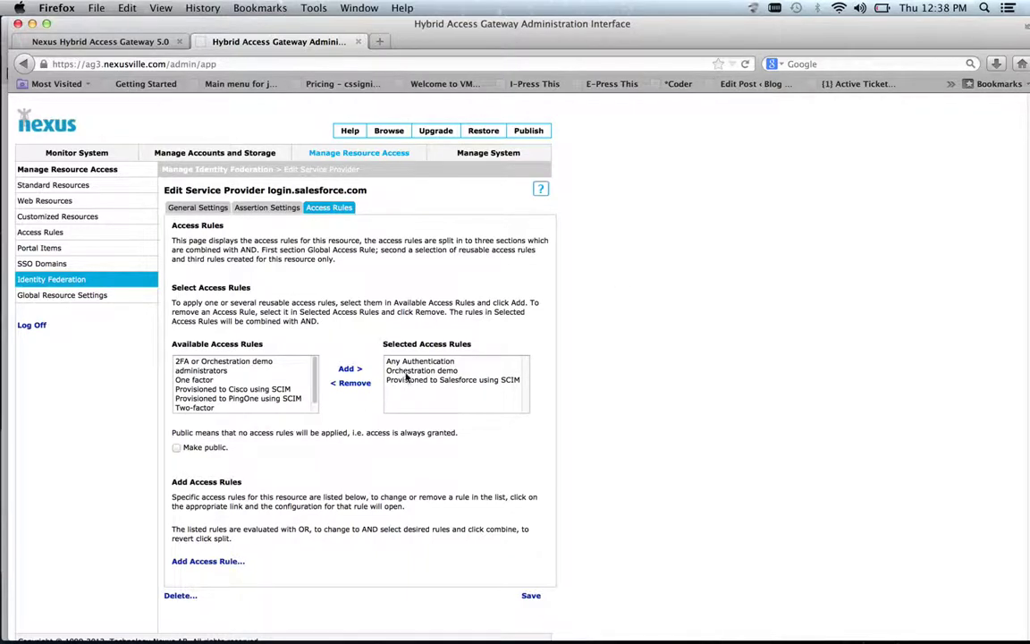
{"action": "left_click", "coordinate": [453, 363]}
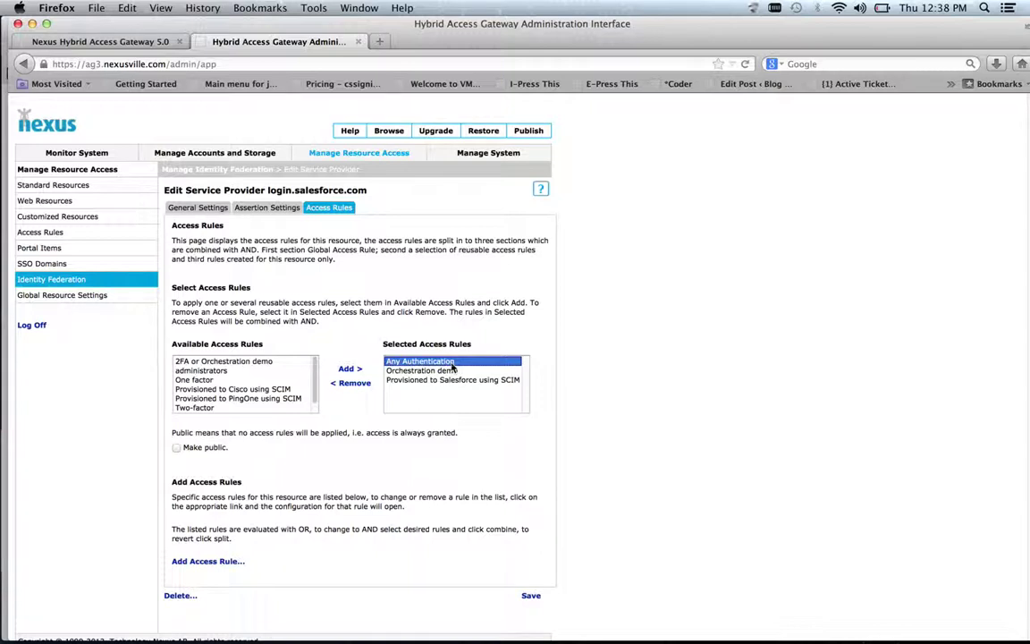
{"action": "left_click", "coordinate": [451, 370]}
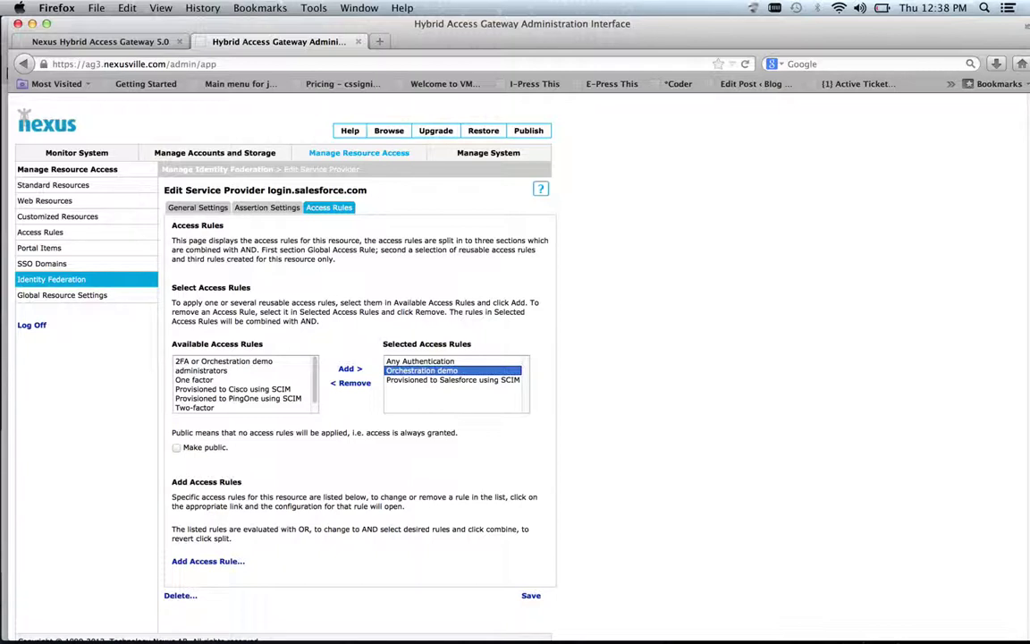
{"action": "left_click", "coordinate": [453, 380]}
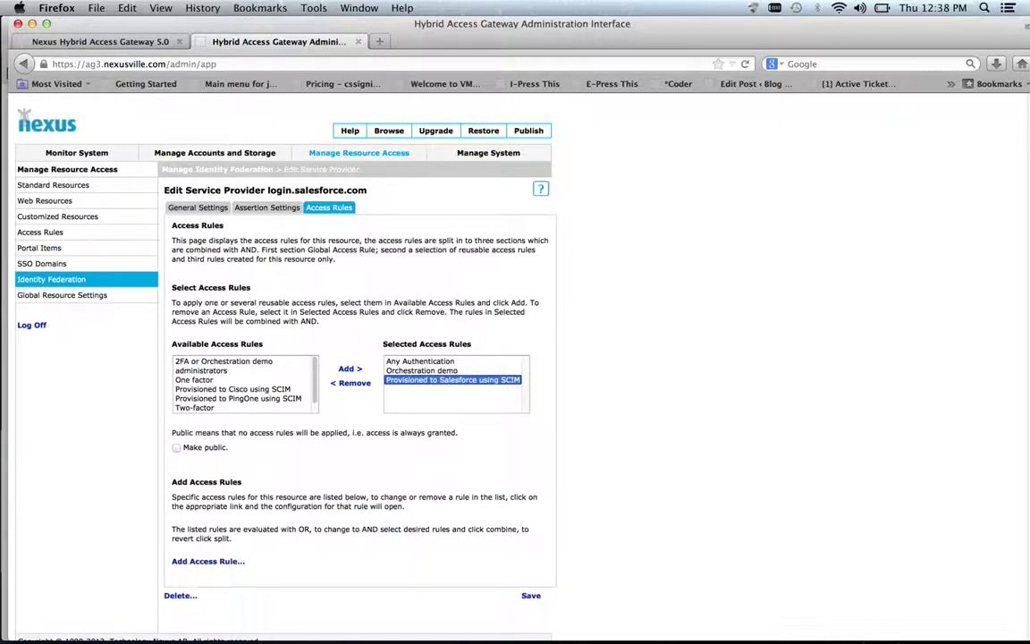
Bring up the WebEx resource host for editing and view its access rules
{"action": "left_click", "coordinate": [355, 154]}
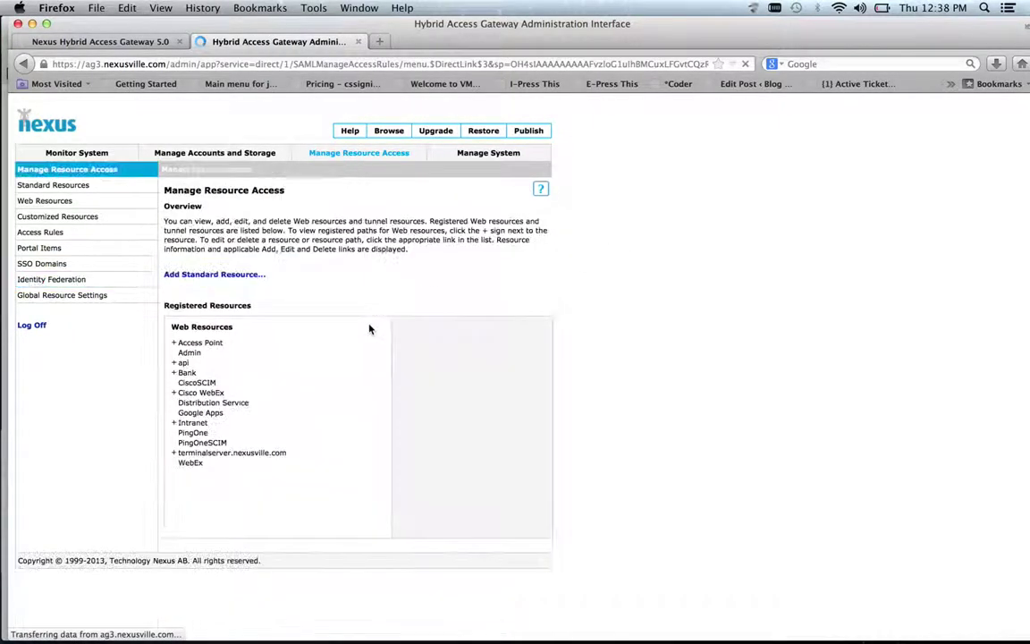
{"action": "right_click", "coordinate": [190, 462]}
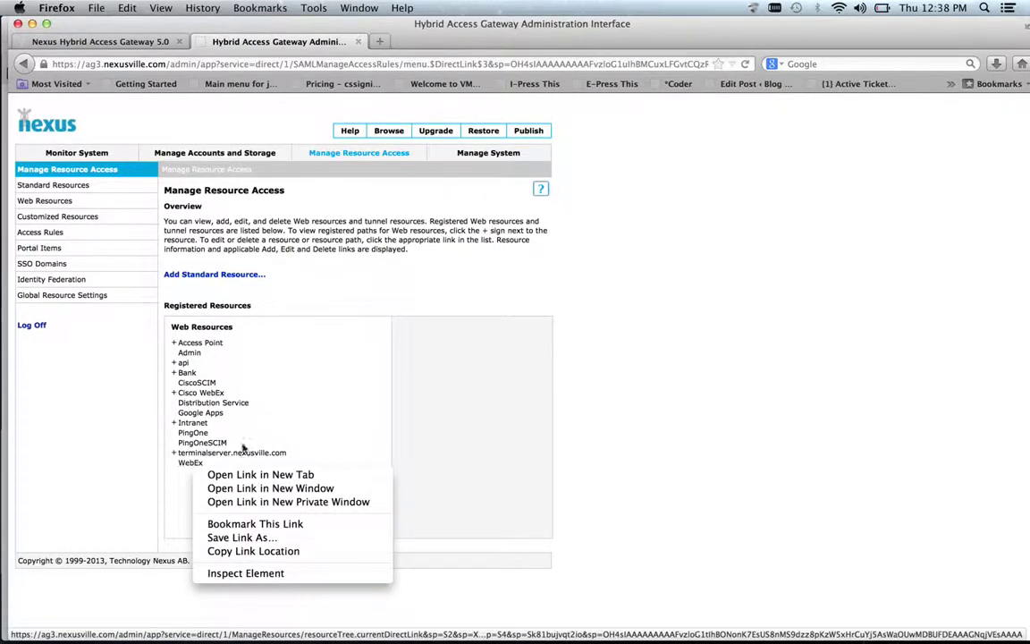
{"action": "left_click", "coordinate": [278, 421]}
{"action": "left_click", "coordinate": [191, 463]}
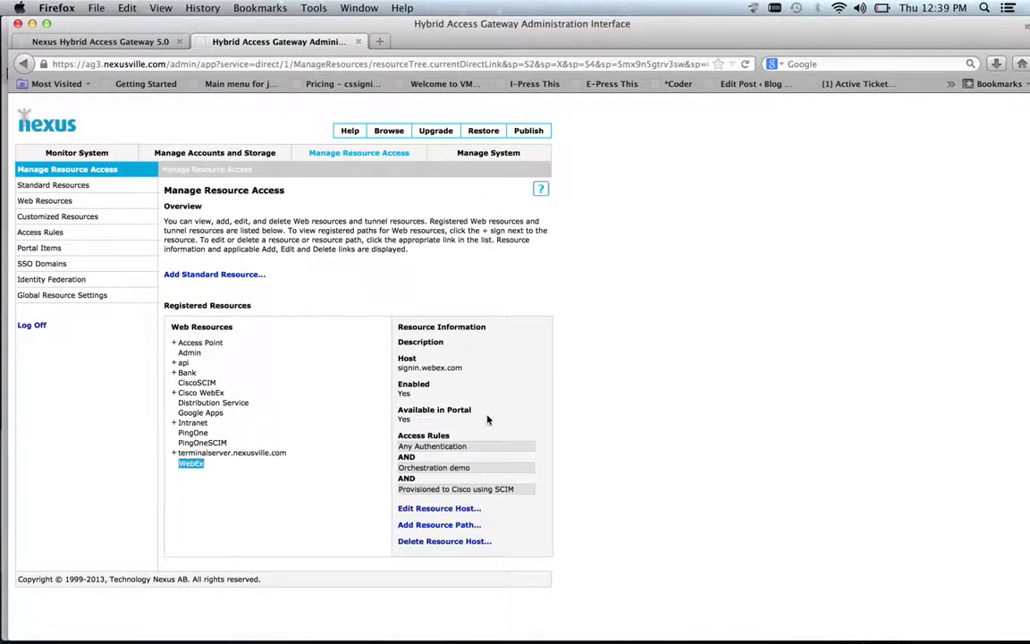
{"action": "left_click", "coordinate": [452, 509]}
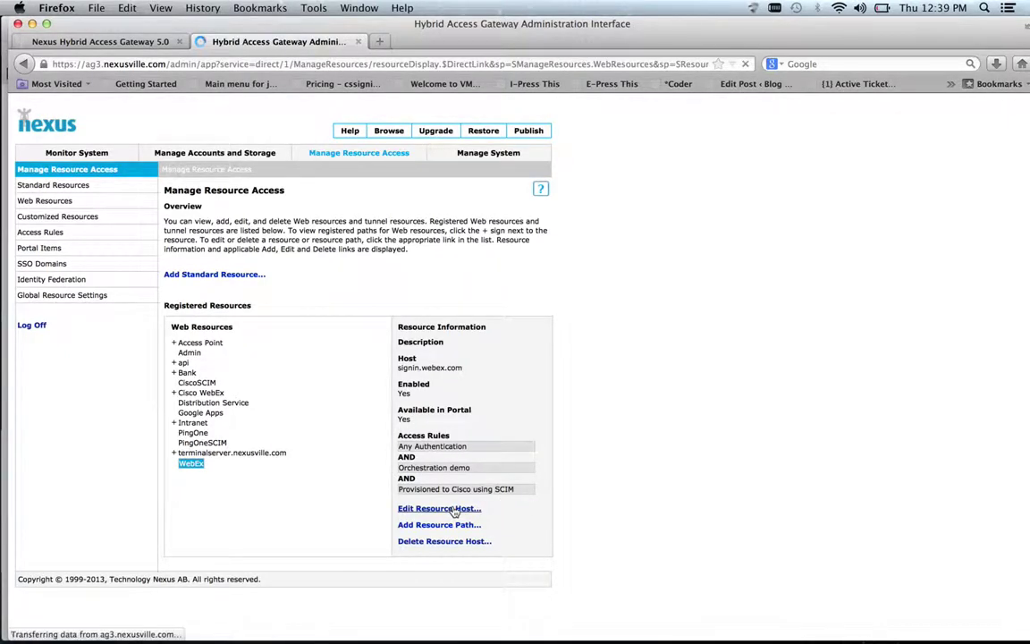
{"action": "left_click", "coordinate": [262, 208]}
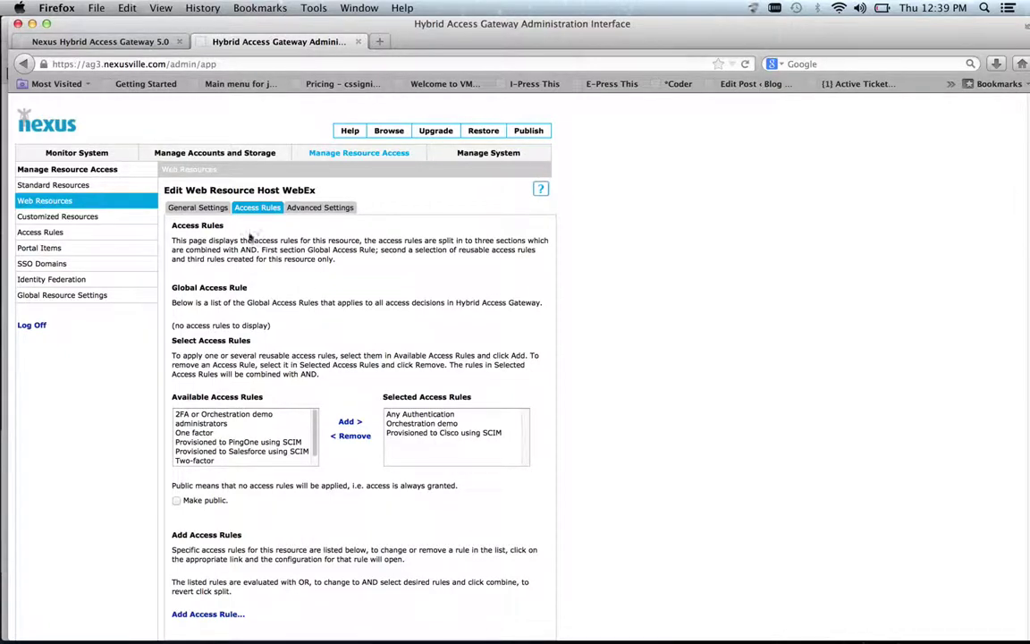
Enable single sign-on in WebEx's general settings and show the available sign-on types
{"action": "left_click", "coordinate": [192, 207]}
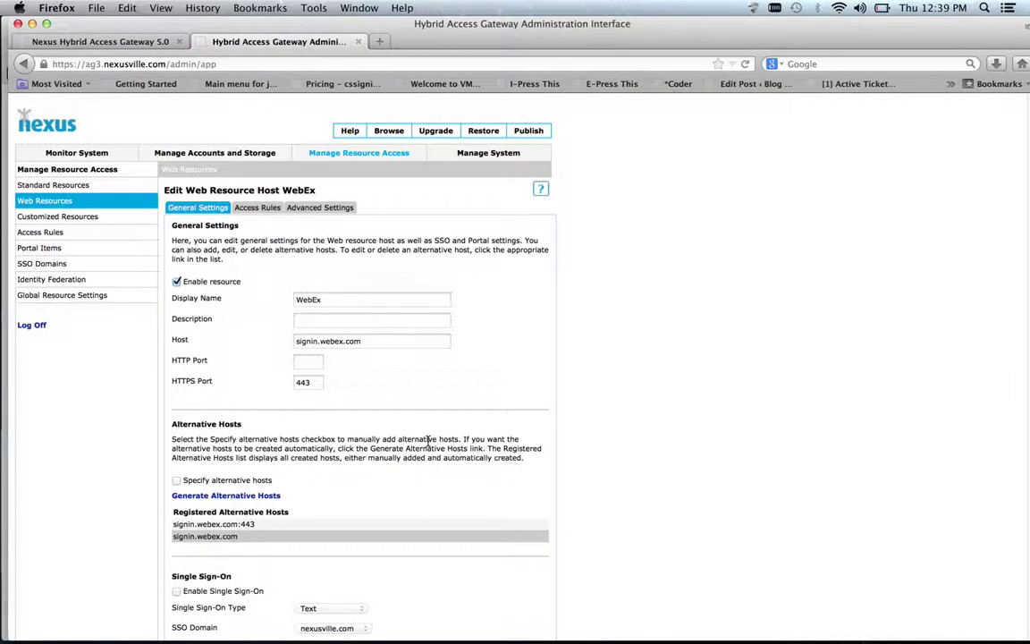
{"action": "scroll", "coordinate": [318, 461], "scroll_direction": "down", "scroll_amount": 2}
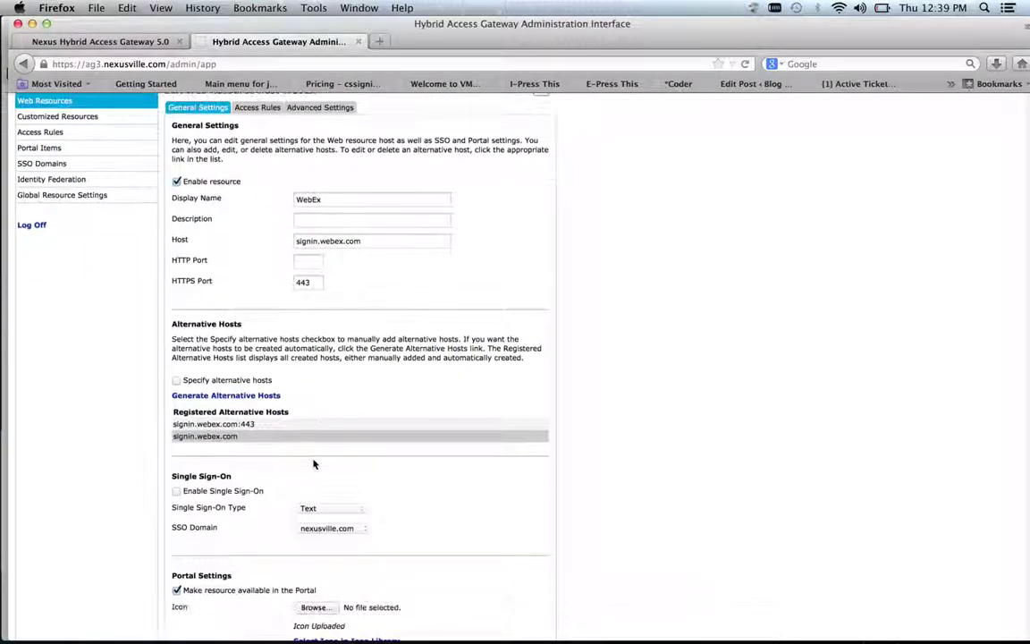
{"action": "left_click", "coordinate": [176, 491]}
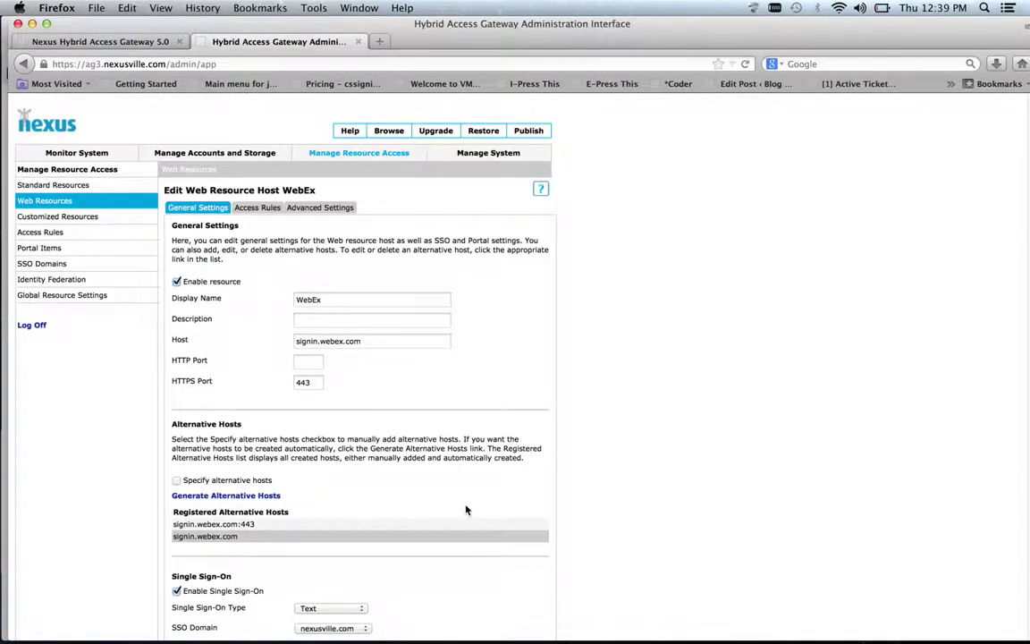
{"action": "scroll", "coordinate": [465, 510], "scroll_direction": "down", "scroll_amount": 2}
{"action": "left_click", "coordinate": [352, 547]}
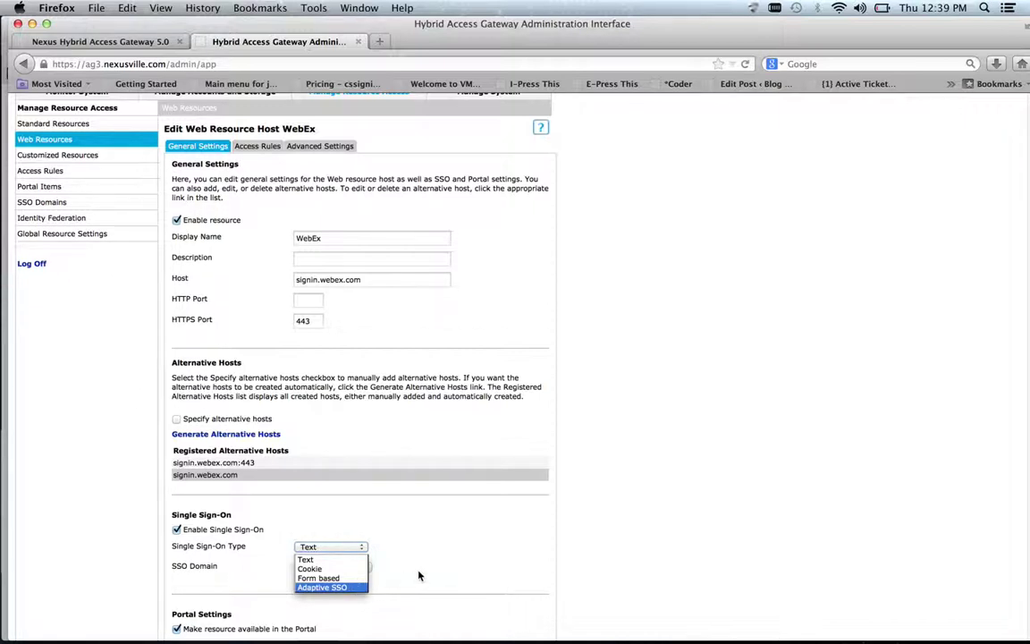
Choose Cisco WebEx as the SSO domain, then disable single sign-on for WebEx
{"action": "left_click", "coordinate": [374, 568]}
{"action": "left_click", "coordinate": [375, 568]}
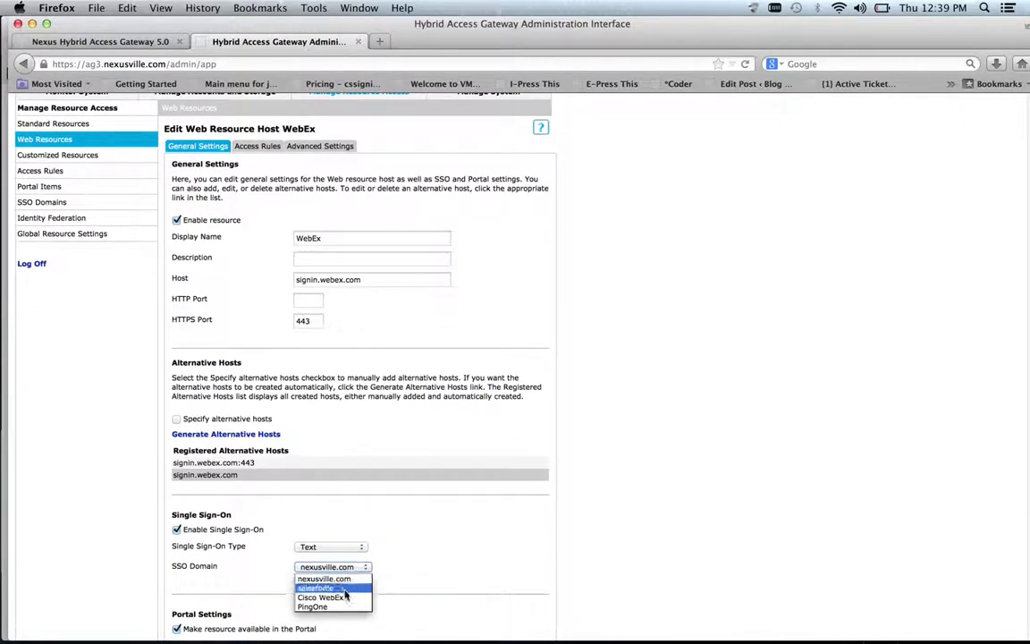
{"action": "left_click", "coordinate": [340, 596]}
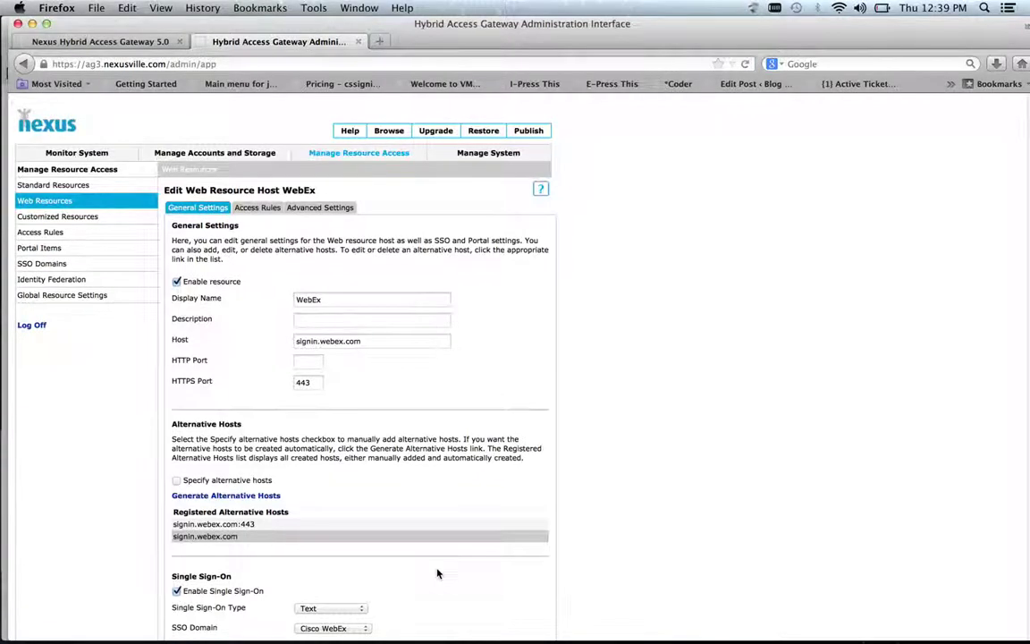
{"action": "scroll", "coordinate": [437, 573], "scroll_direction": "down", "scroll_amount": 2}
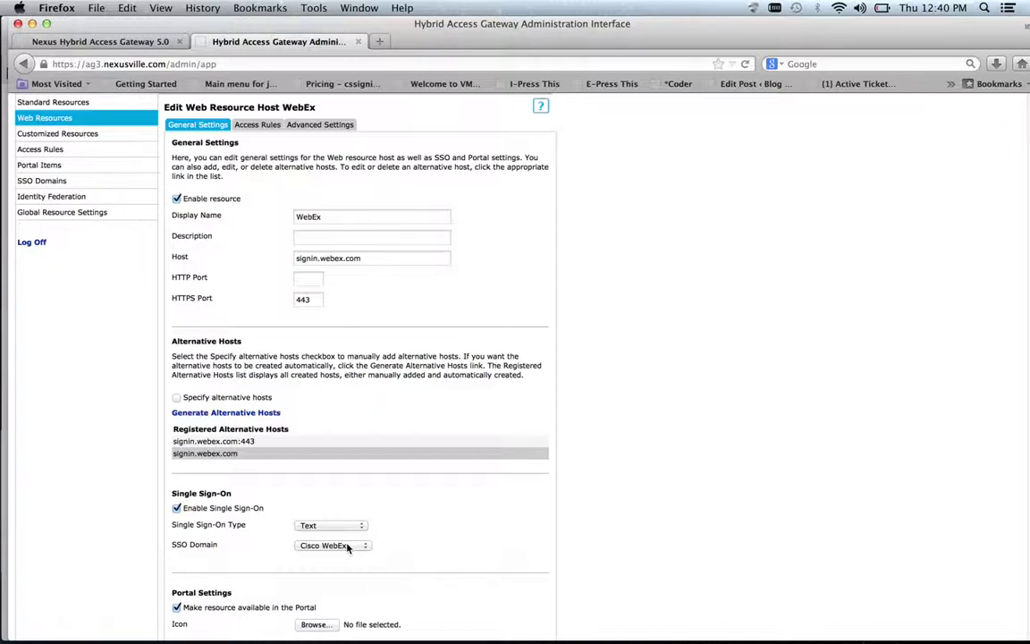
{"action": "left_click", "coordinate": [176, 508]}
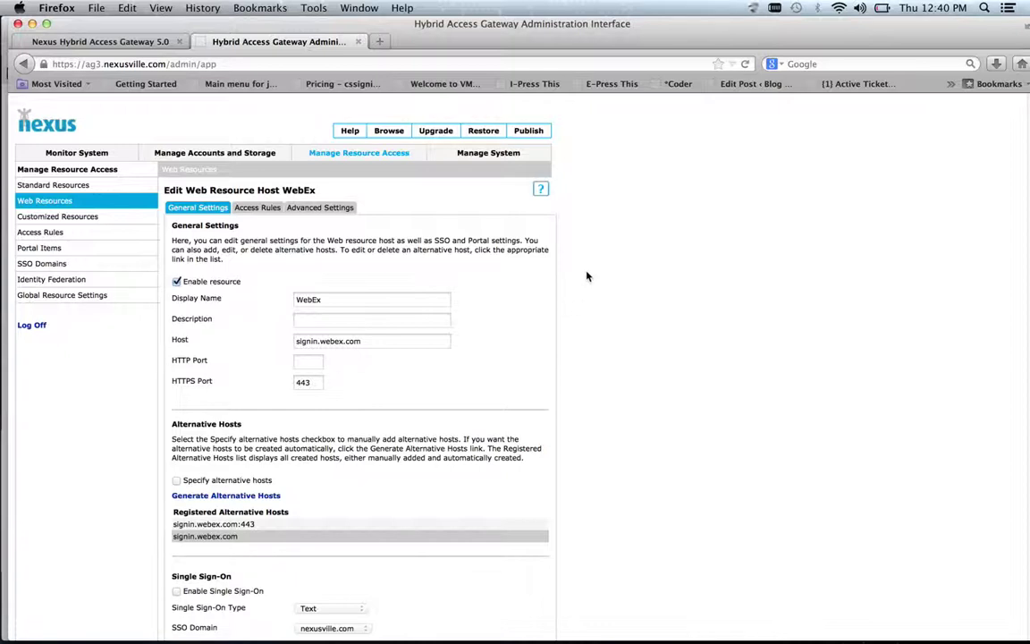
In Chrome, log in with neXus Password, entering the SCIM test user's user name and password
{"action": "key", "text": "super+Tab"}
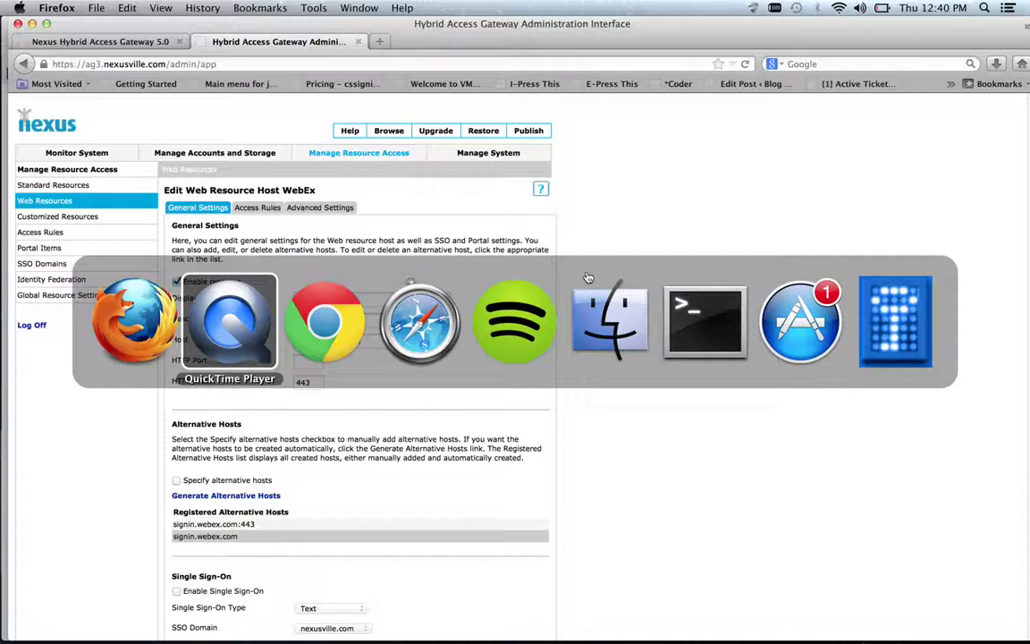
{"action": "key", "text": "super+Tab"}
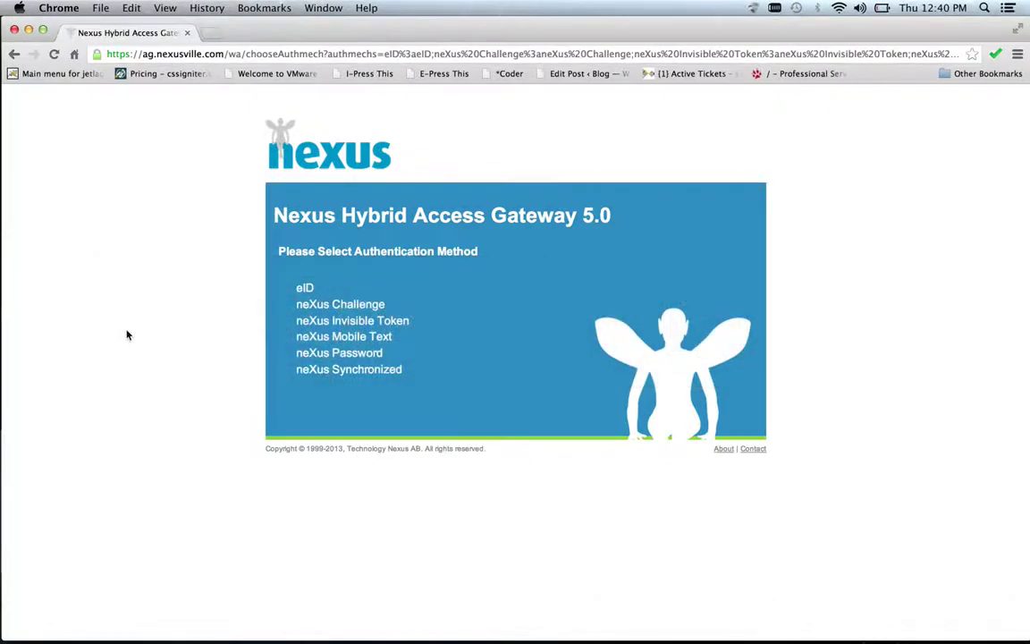
{"action": "left_click", "coordinate": [367, 357]}
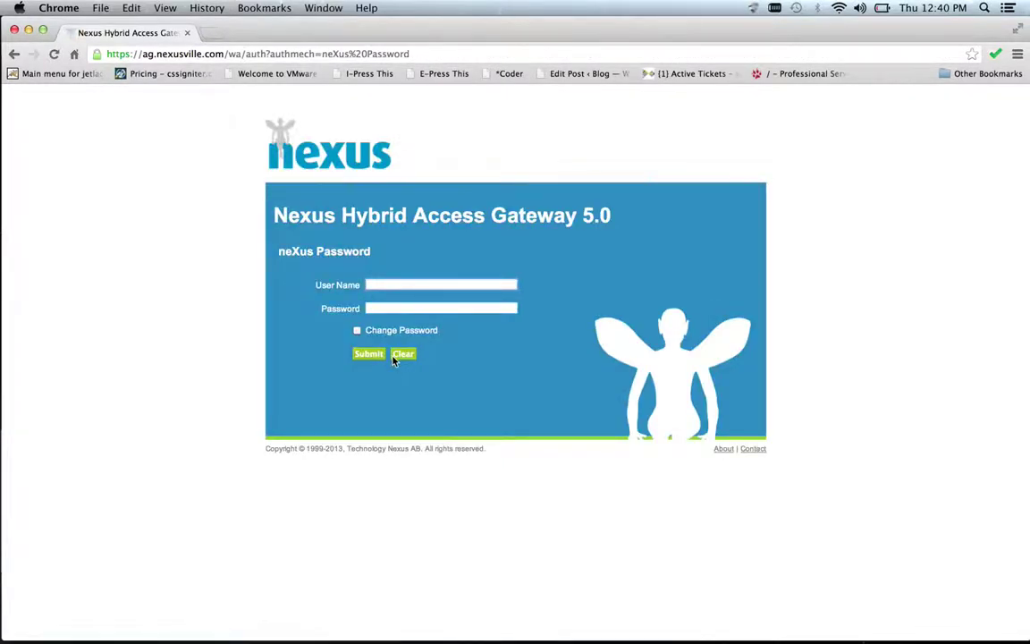
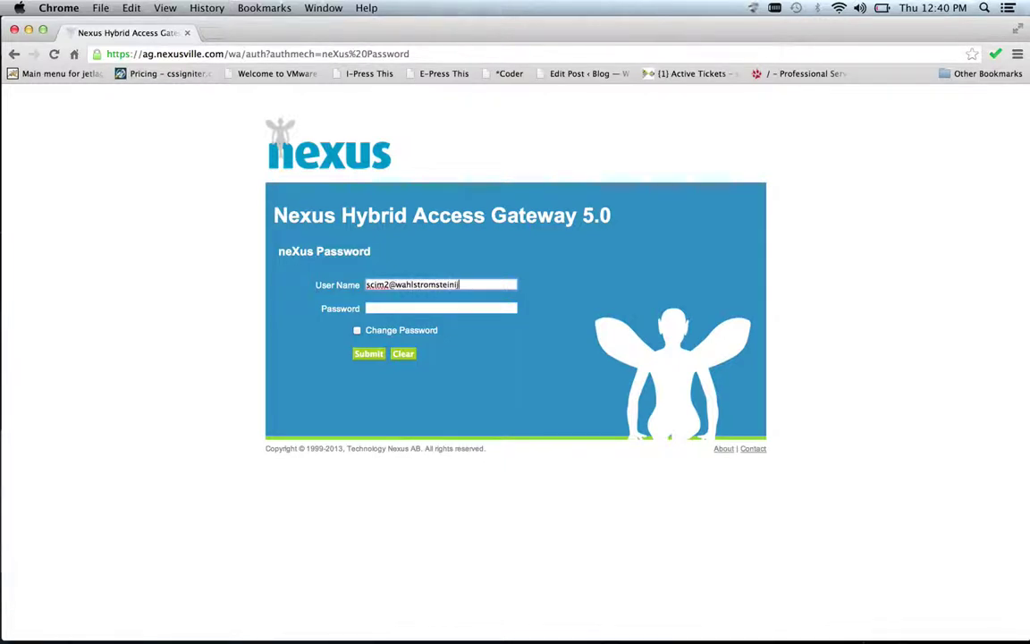
{"action": "key", "text": "alt+BackSpace"}
{"action": "key", "text": "Tab"}
{"action": "type", "text": "••••••••"}
{"action": "key", "text": "Return"}
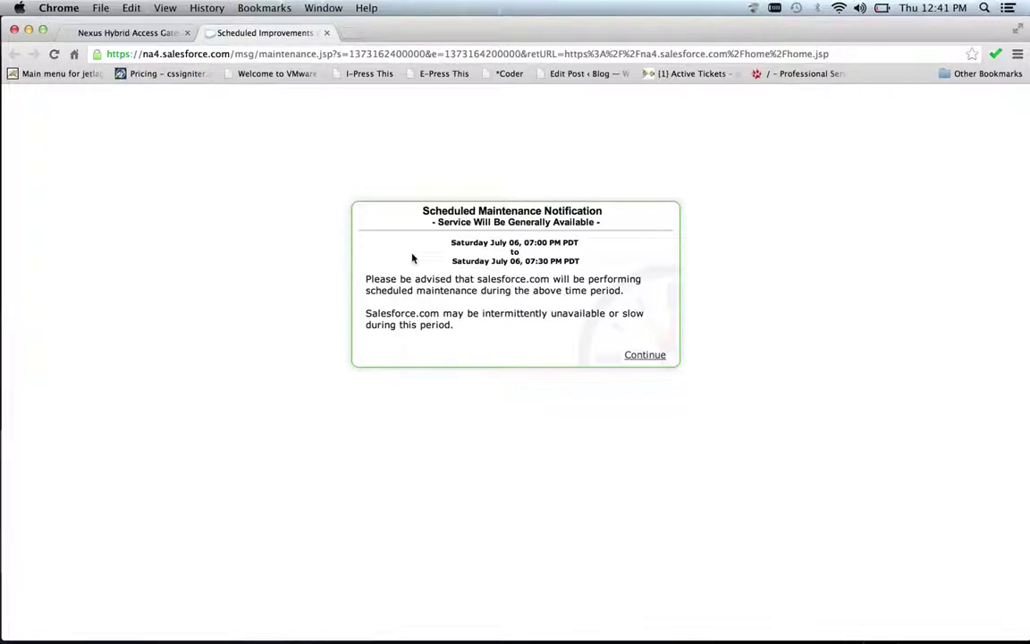
Continue past Salesforce's Scheduled Maintenance Notification, then close the Salesforce tab
{"action": "left_click", "coordinate": [646, 362]}
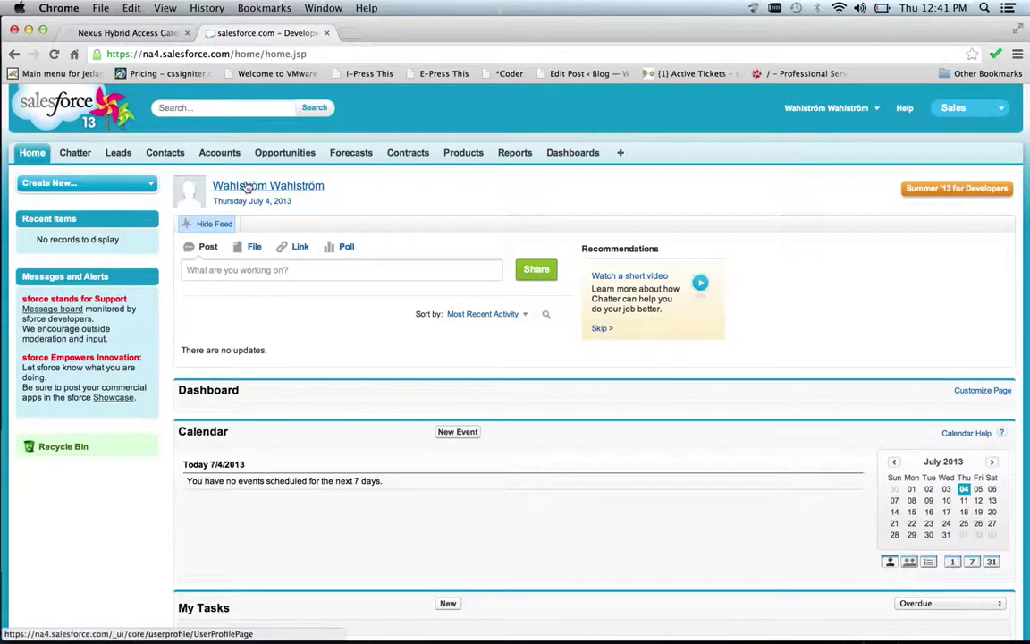
{"action": "left_click", "coordinate": [327, 34]}
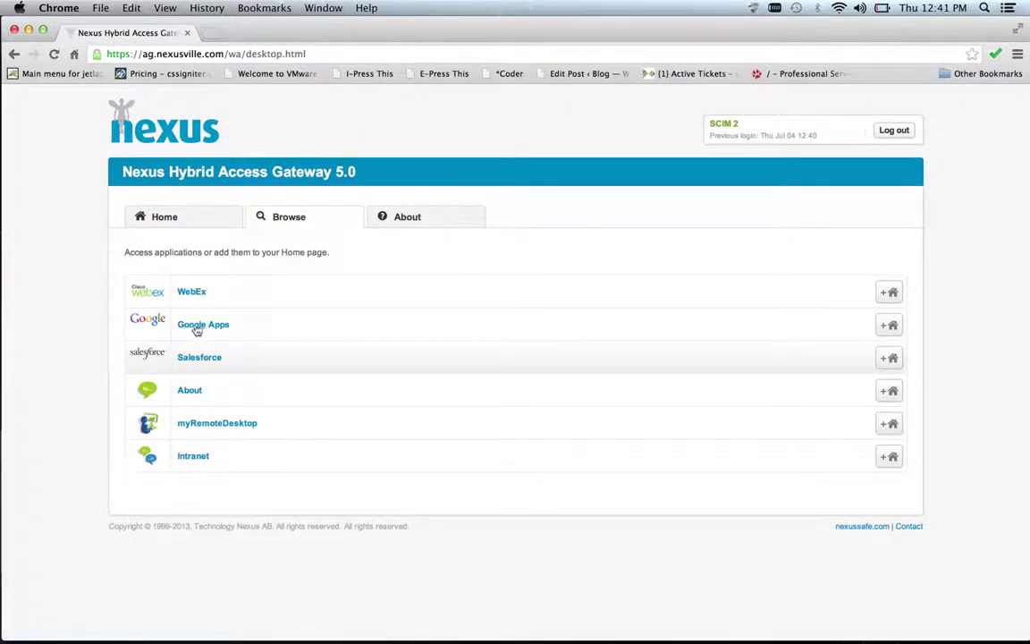
Launch WebEx from the portal's Browse list, then return to the gateway portal tab
{"action": "left_click", "coordinate": [191, 293]}
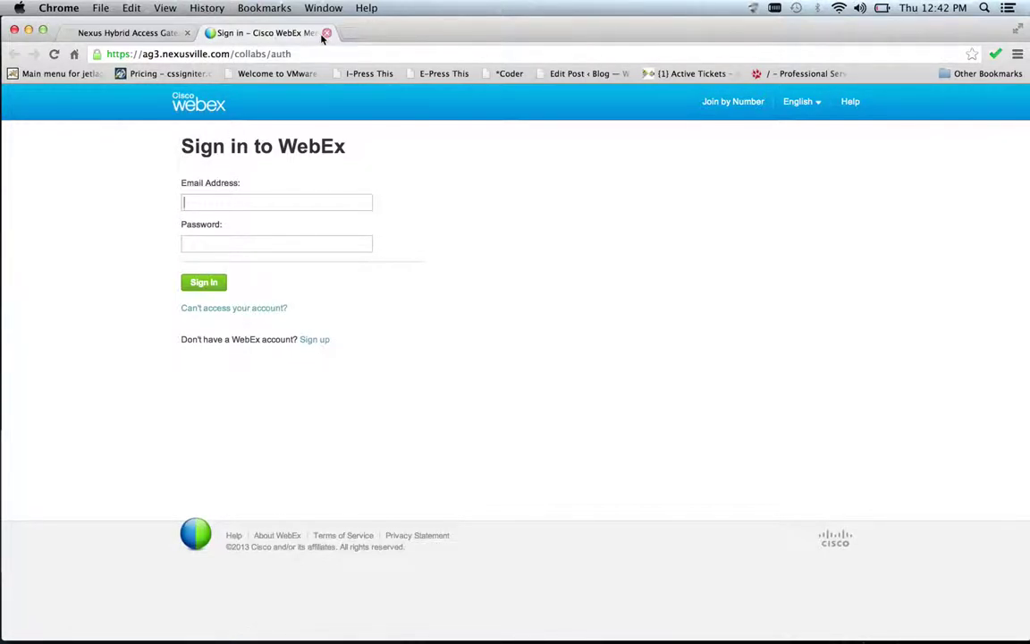
{"action": "key", "text": "super+alt+Left"}
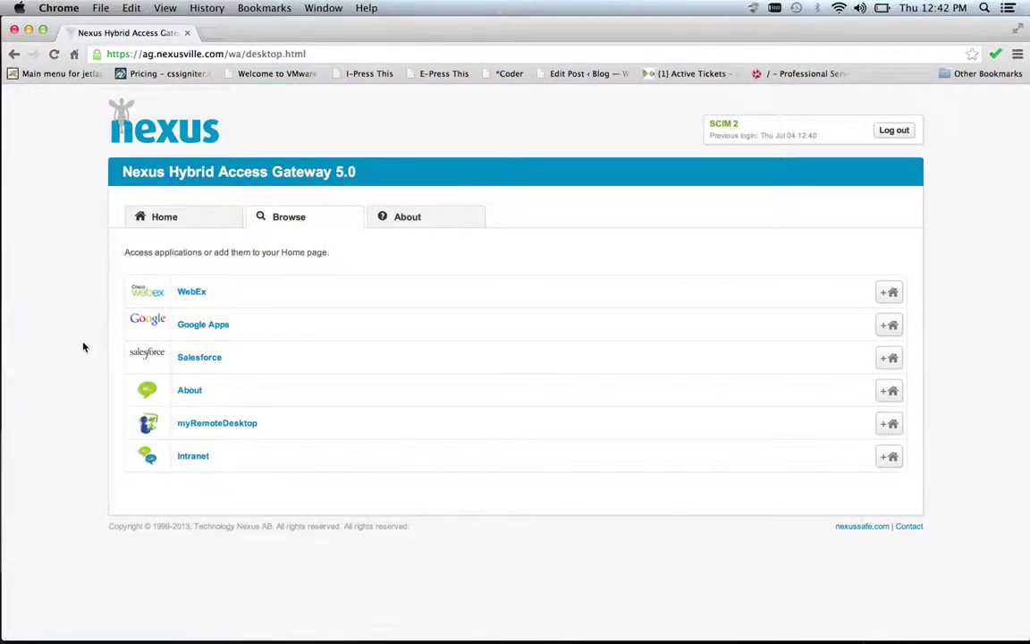
Log the test user out of the portal and open Manage Accounts and Storage > User Accounts
{"action": "left_click", "coordinate": [899, 130]}
{"action": "key", "text": "super+Tab"}
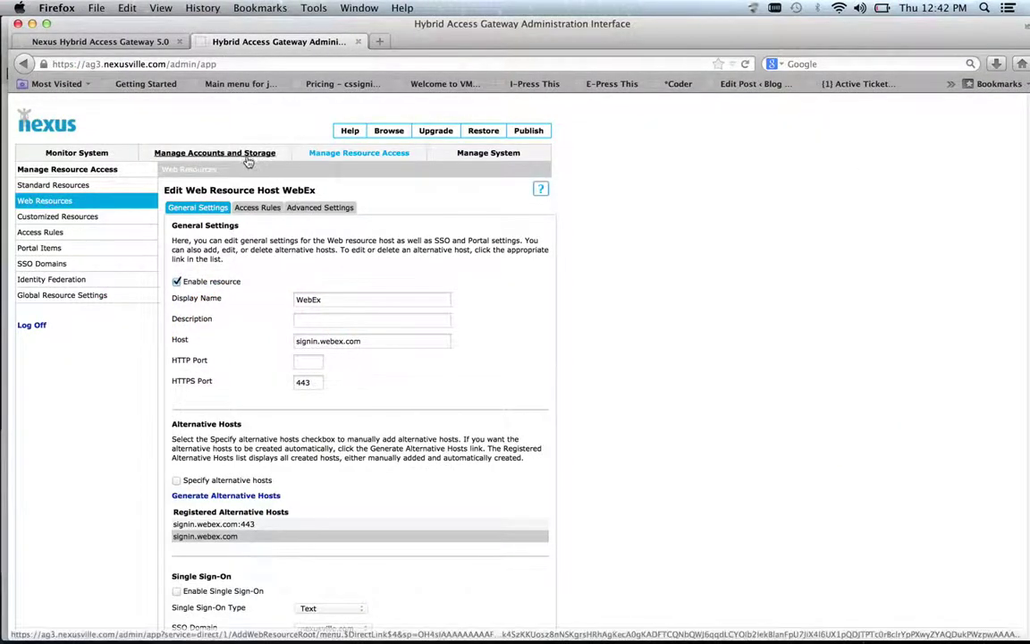
{"action": "left_click", "coordinate": [246, 156]}
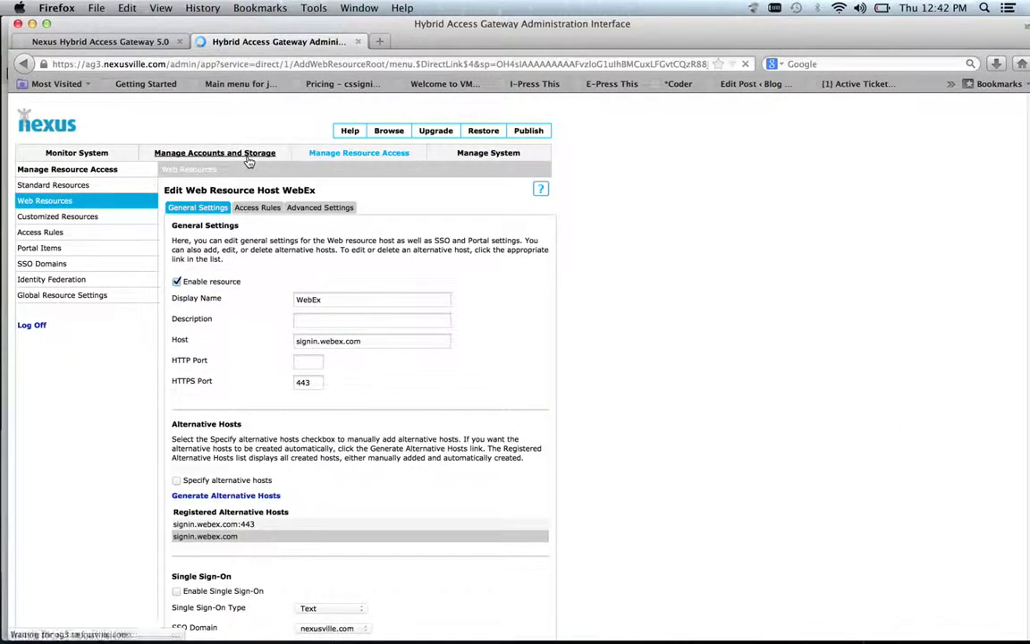
{"action": "left_click", "coordinate": [199, 222]}
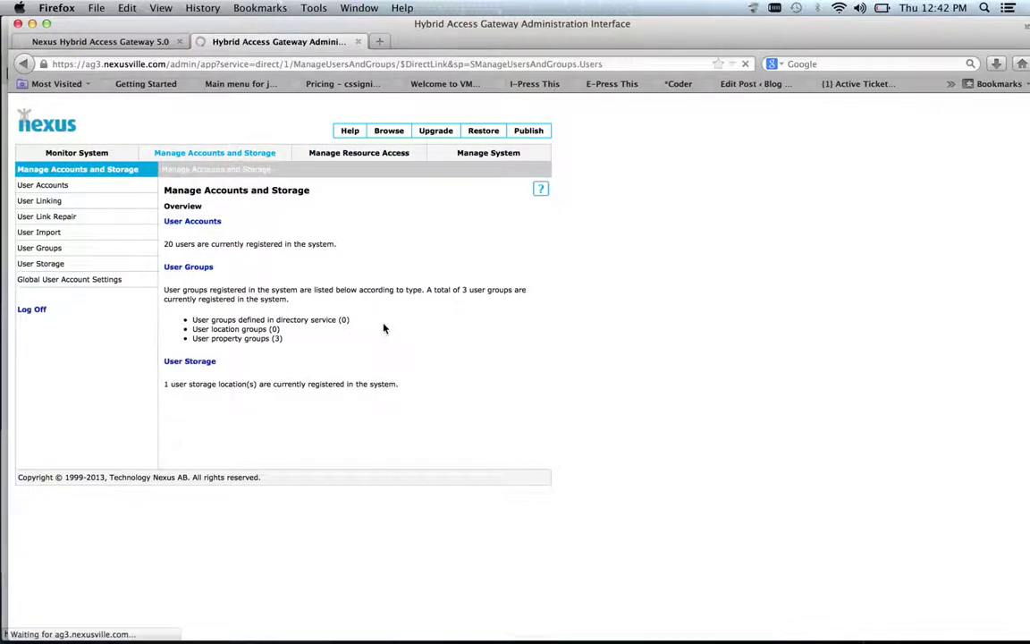
Search user accounts for 'scim2*', replacing an earlier mistaken search term
{"action": "left_click", "coordinate": [358, 373]}
{"action": "type", "text": "erik2*"}
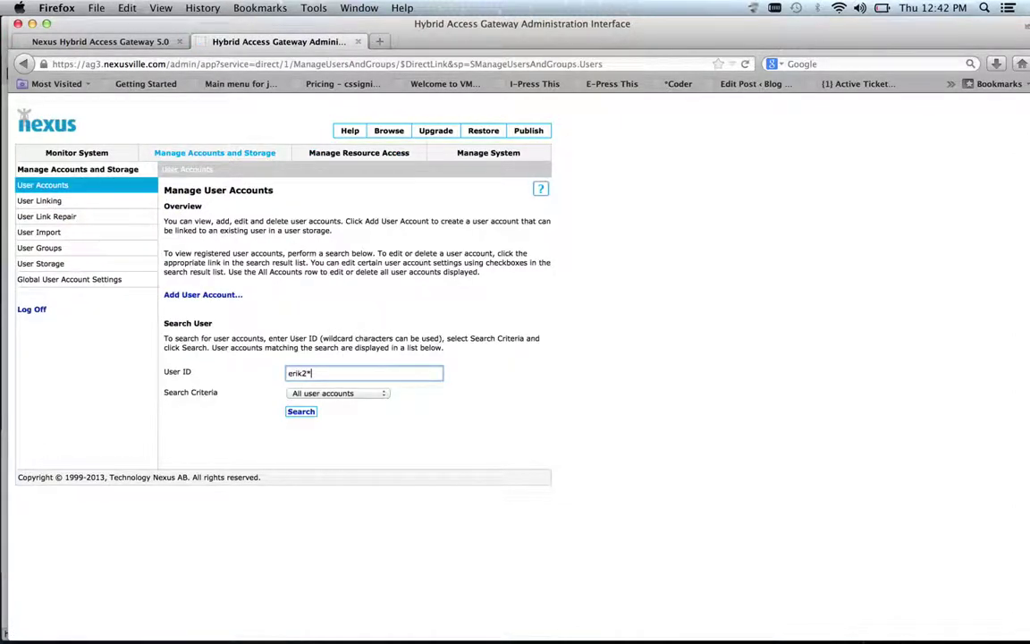
{"action": "key", "text": "Return"}
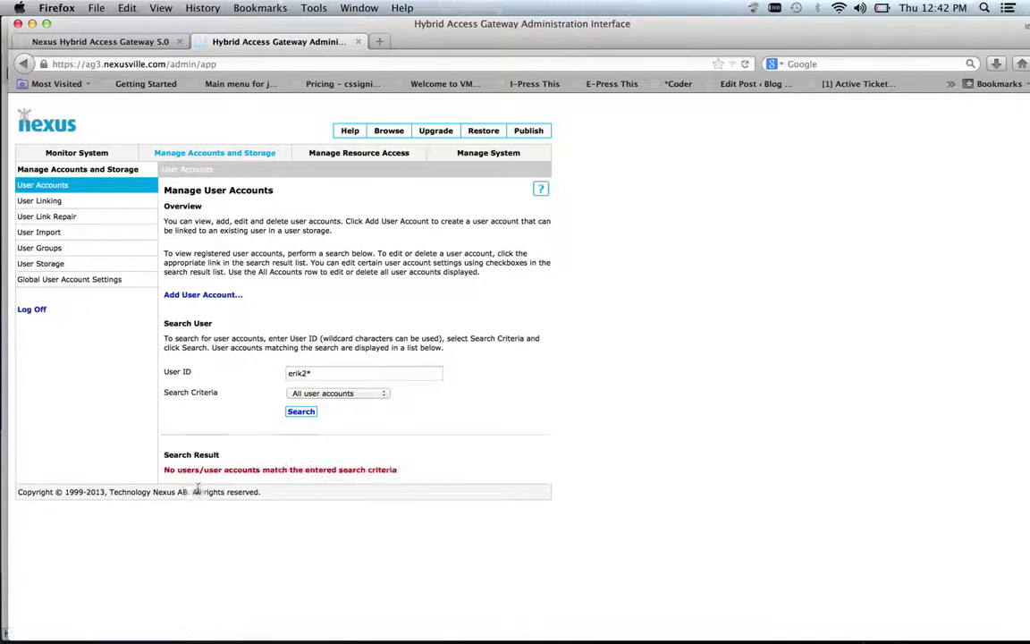
{"action": "triple_click", "coordinate": [357, 373]}
{"action": "key", "text": "BackSpace"}
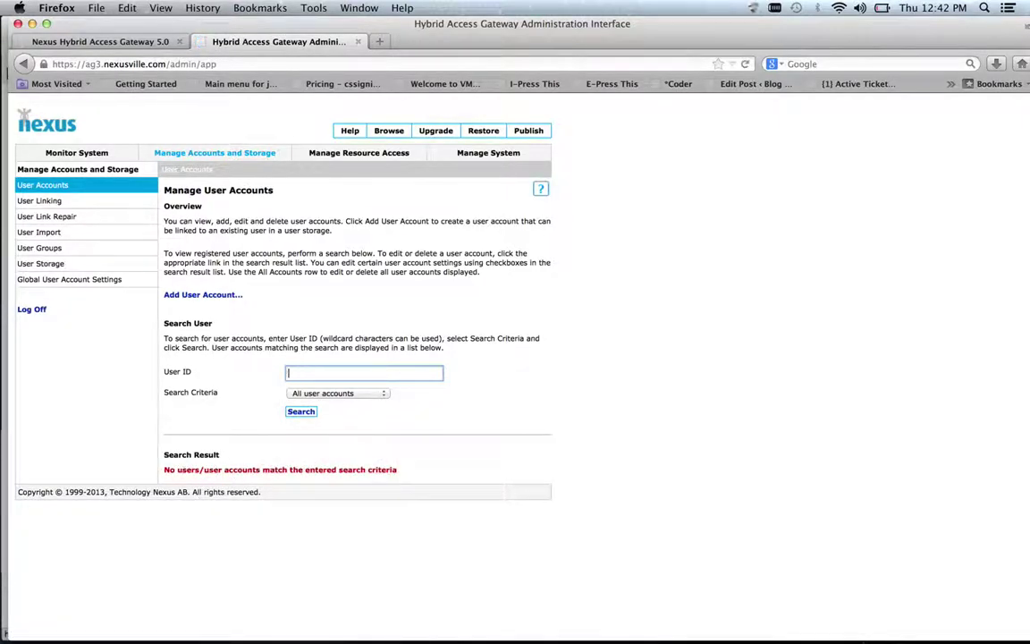
{"action": "type", "text": "scim2*"}
{"action": "key", "text": "Return"}
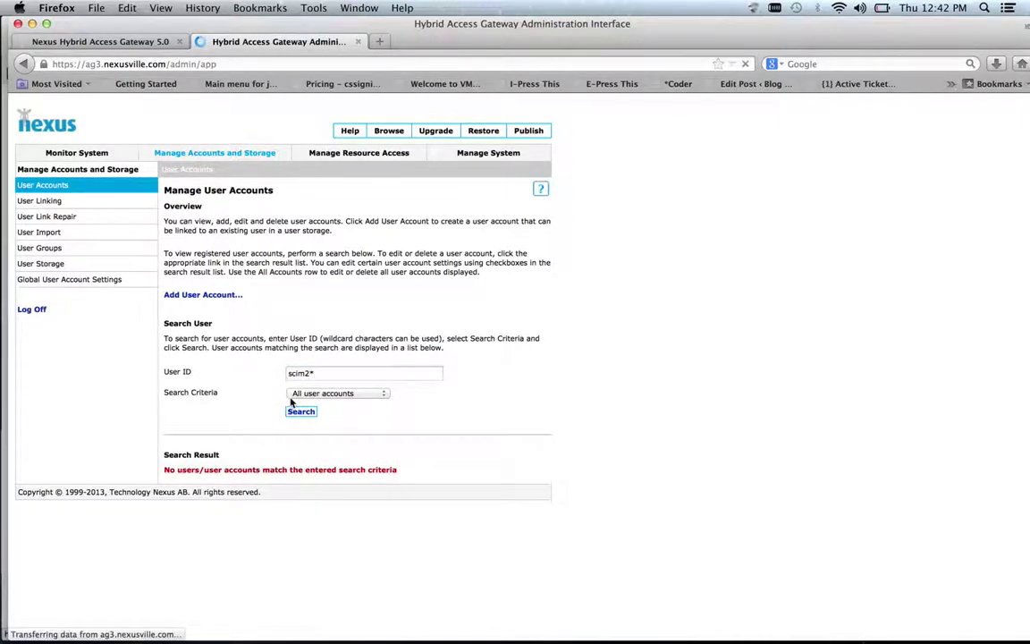
Open the SCIM 2 test user's account and delete it from all provisioned systems
{"action": "left_click", "coordinate": [238, 495]}
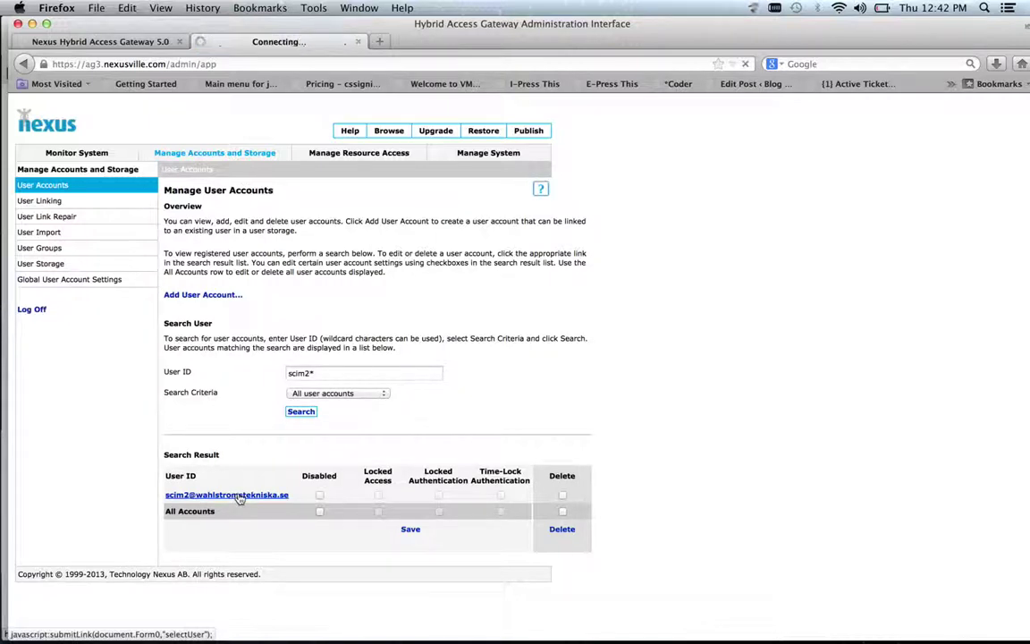
{"action": "scroll", "coordinate": [238, 497], "scroll_direction": "down", "scroll_amount": 3}
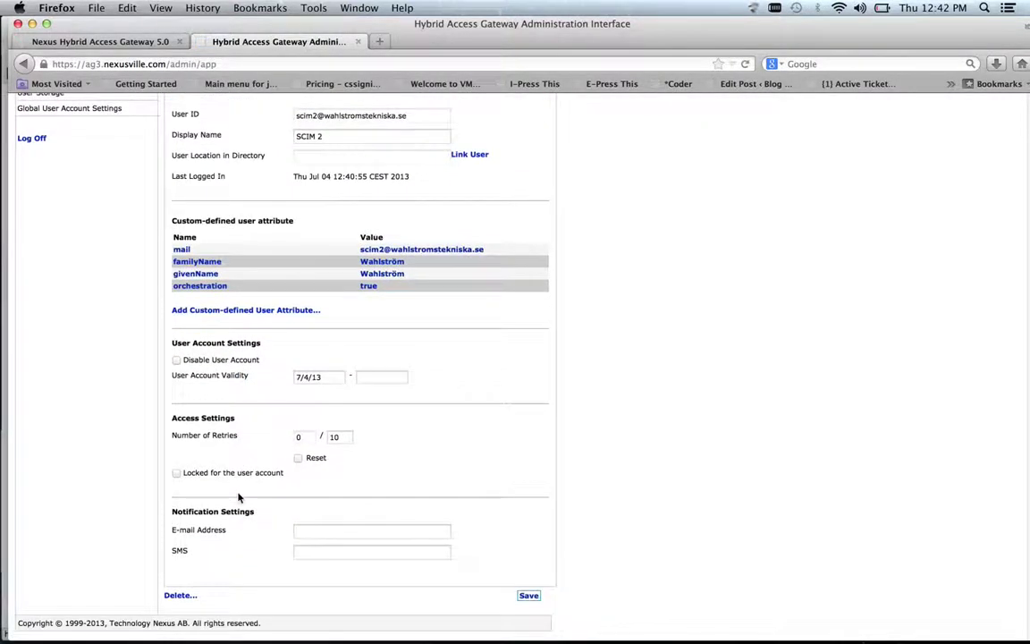
{"action": "left_click", "coordinate": [178, 595]}
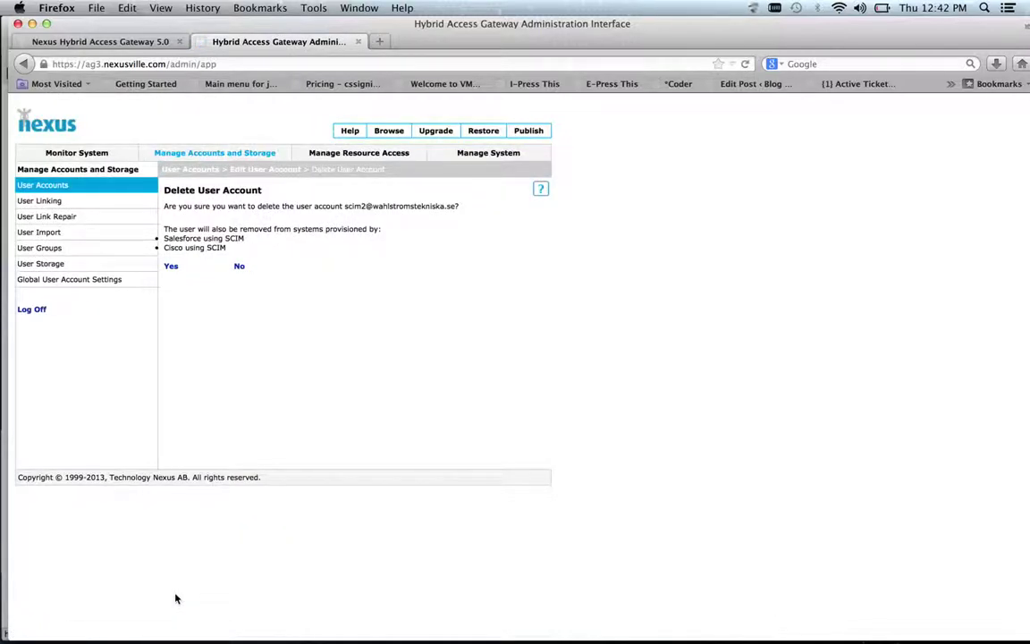
{"action": "left_click", "coordinate": [171, 268]}
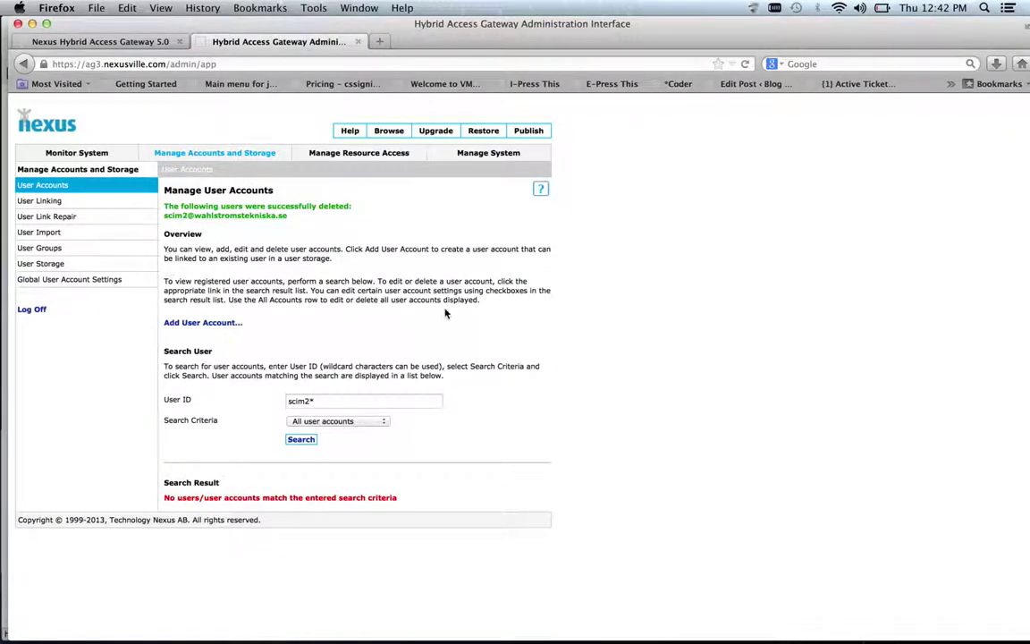
{"action": "key", "text": "super+Tab"}
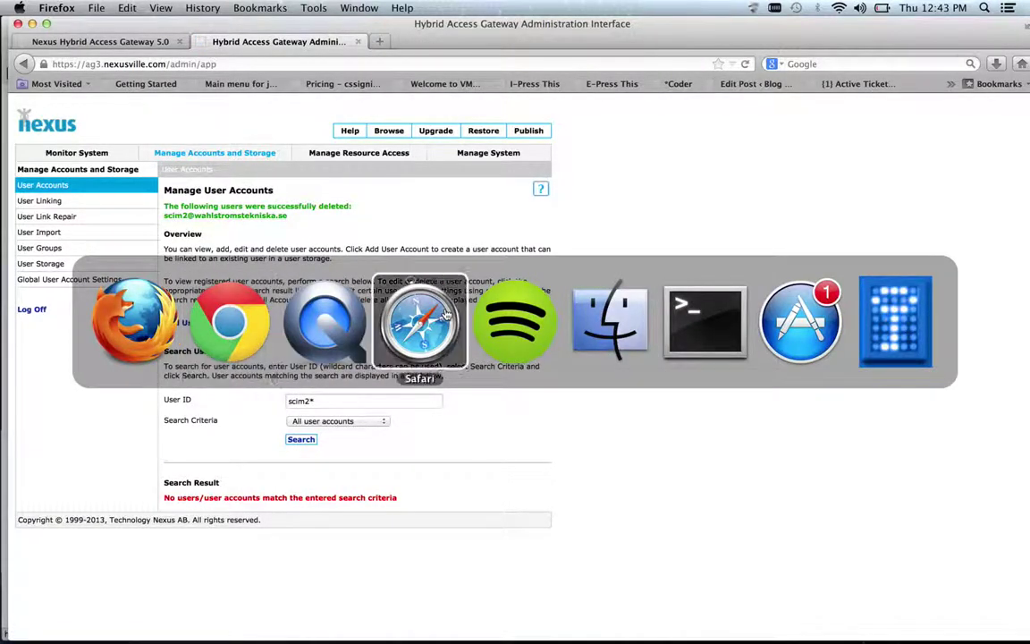
{"action": "left_click", "coordinate": [444, 313]}
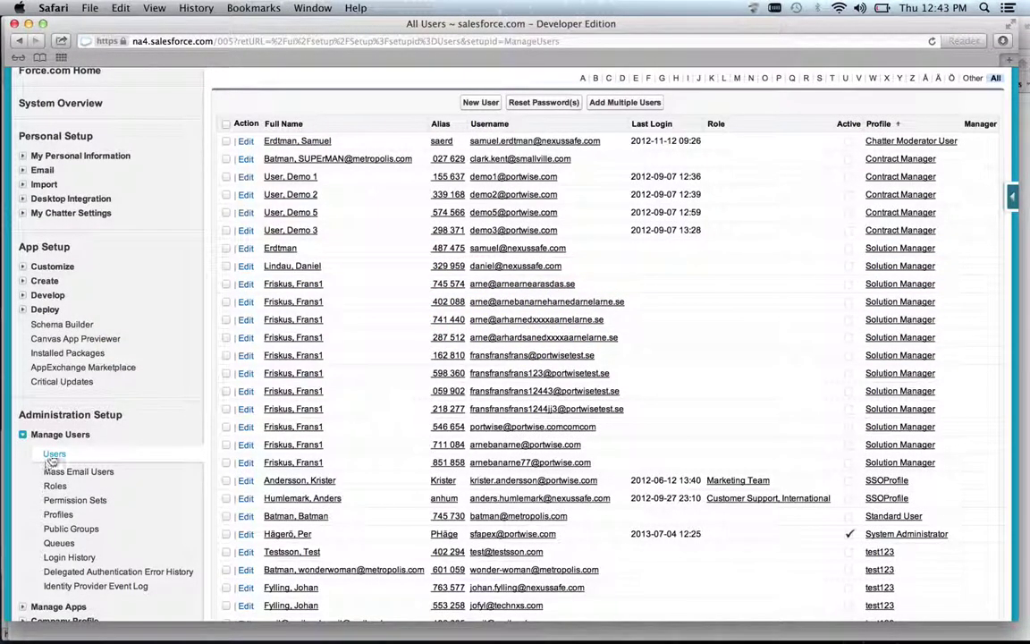
{"action": "left_click", "coordinate": [46, 414]}
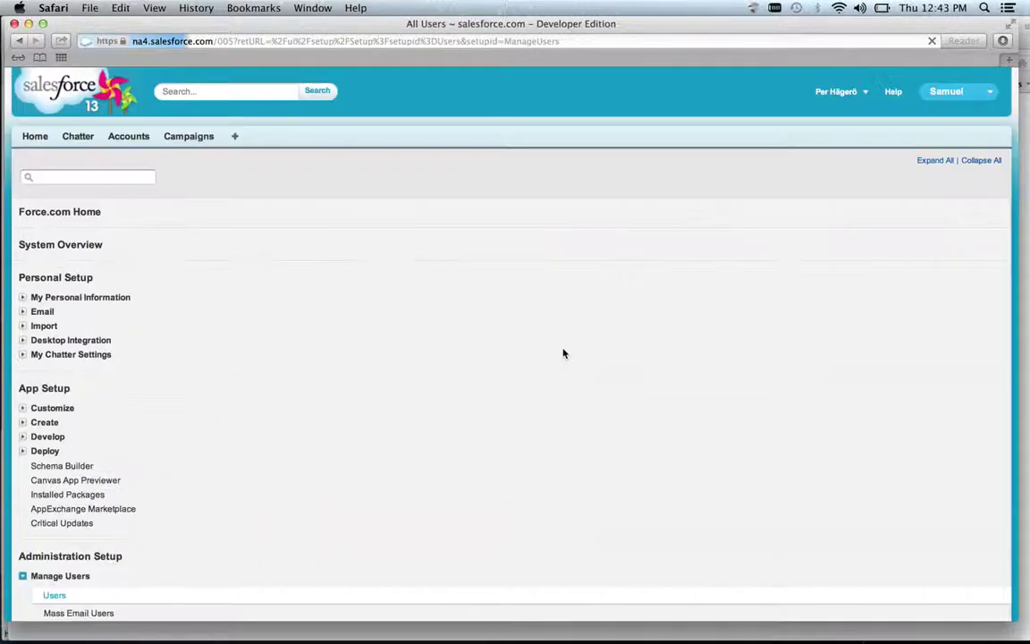
{"action": "scroll", "coordinate": [564, 353], "scroll_direction": "down", "scroll_amount": 15}
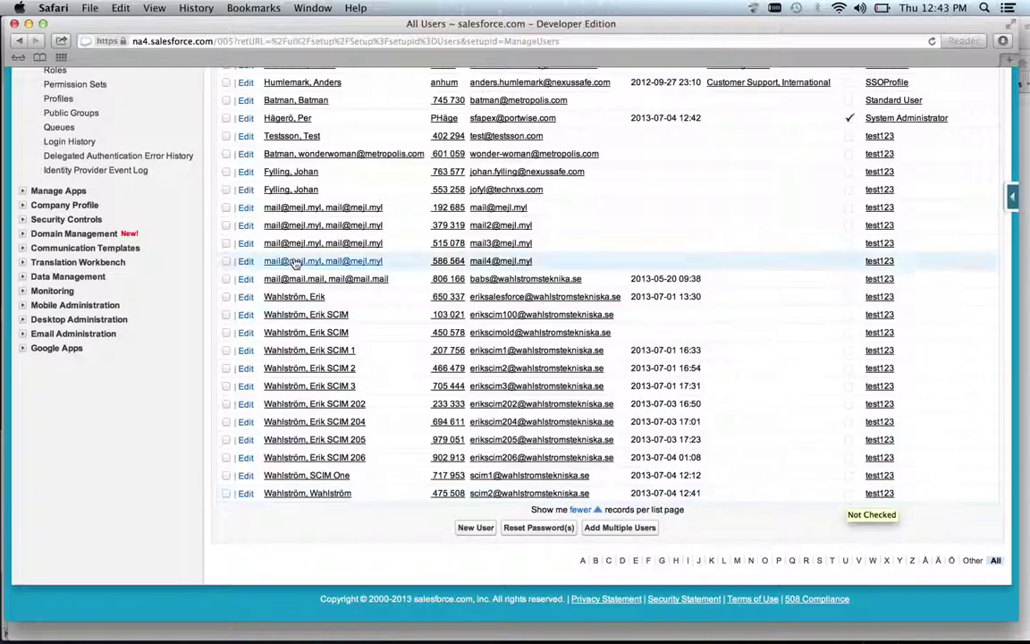
{"action": "key", "text": "super+Tab"}
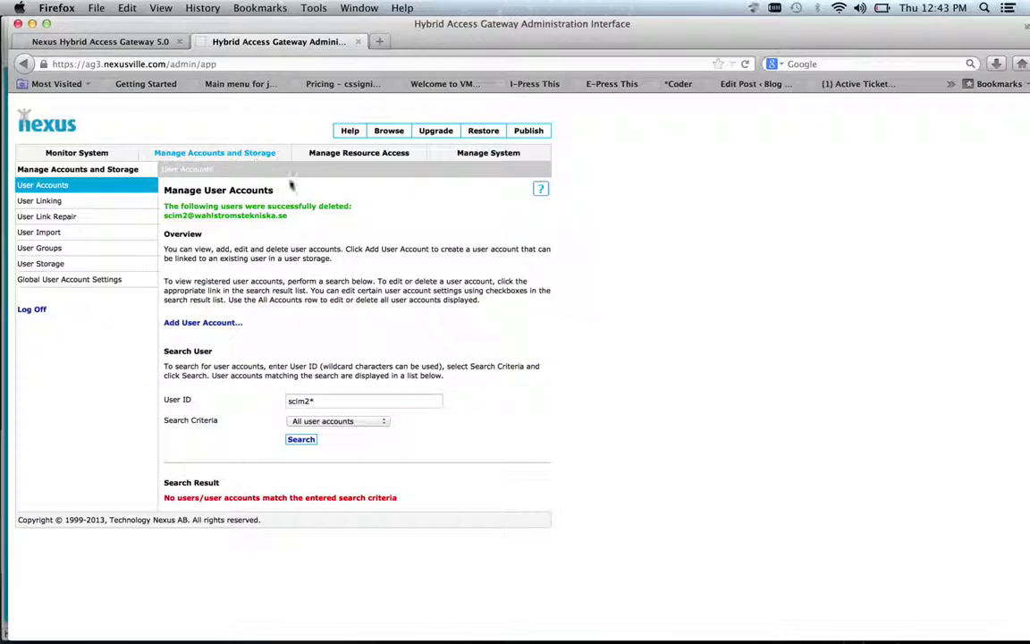